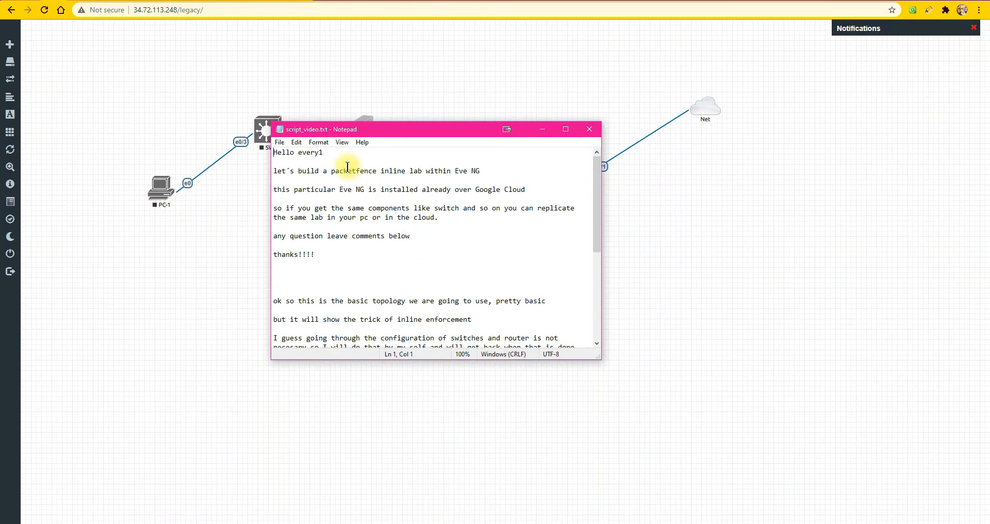
Read through the lab introduction and closing remarks in the script_video.txt notes
left_click(333, 159)
left_click_drag(332, 157, 537, 192)
left_click(272, 171)
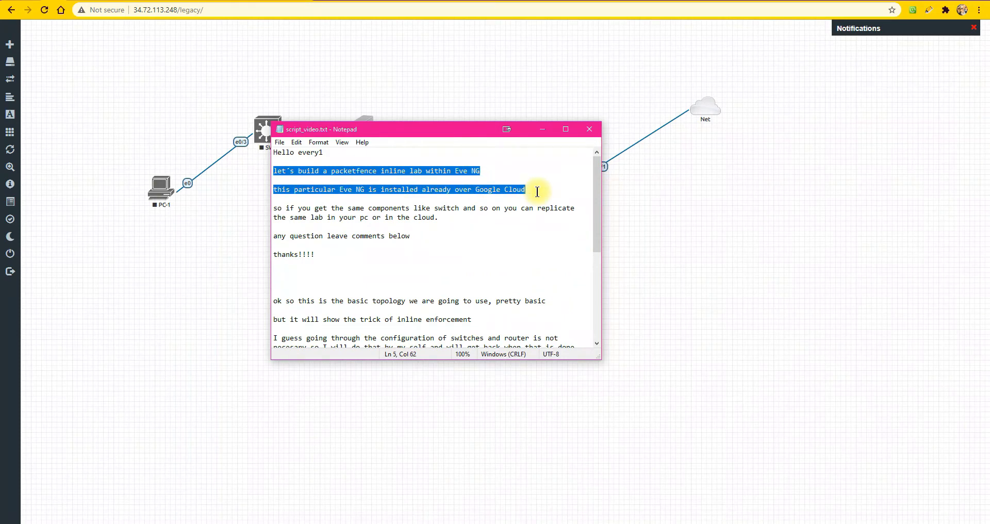
left_click_drag(537, 191, 581, 217)
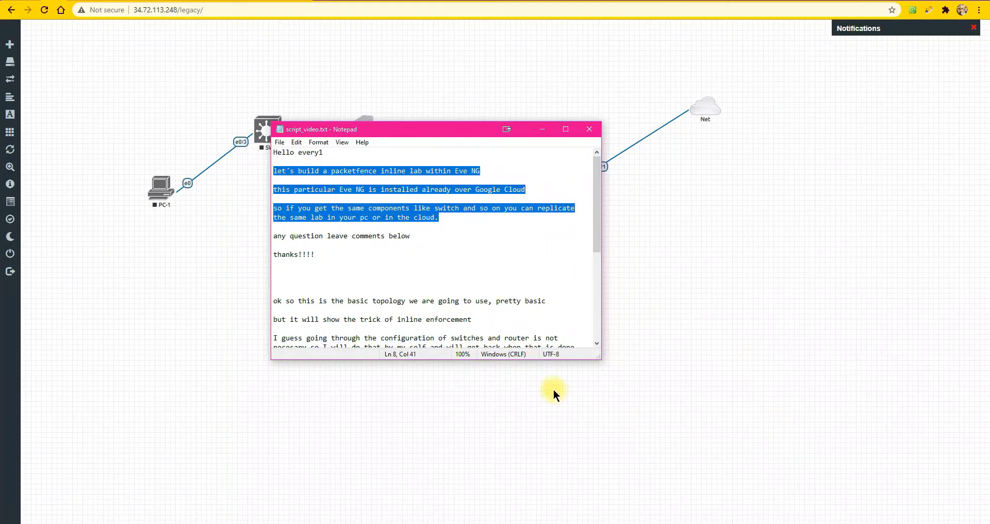
left_click_drag(316, 255, 273, 235)
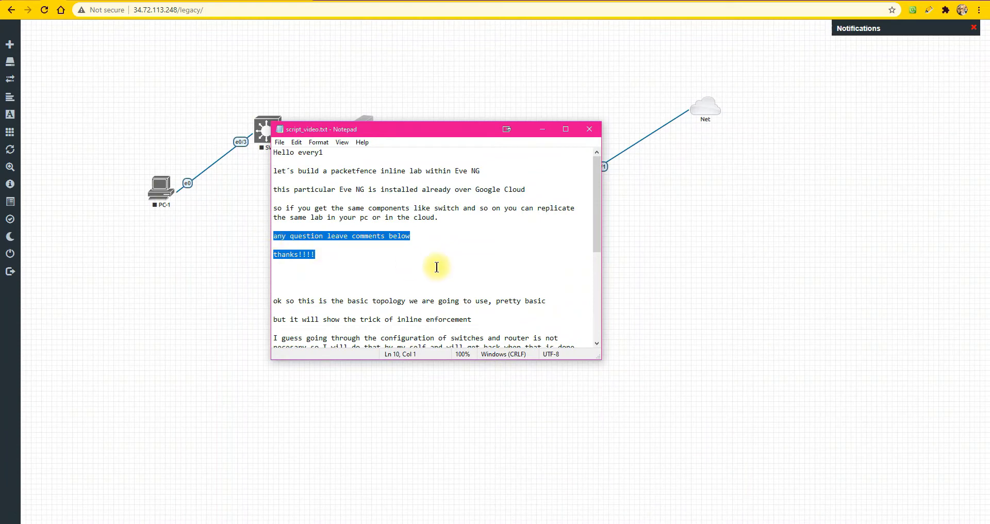
scroll(436, 268, "down", 5)
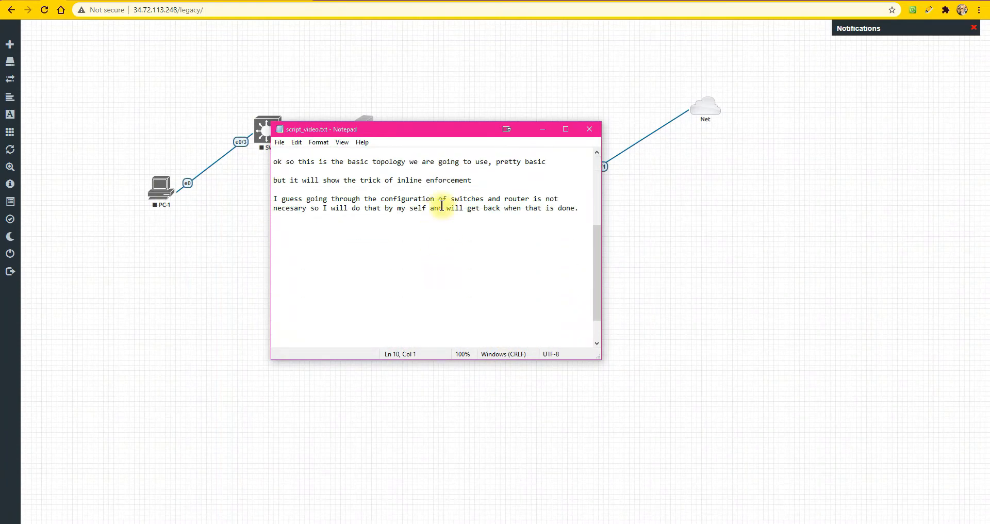
Move the notes window clear of the network topology, review the lines about router and switch configuration, and minimize it
left_click_drag(416, 132, 452, 244)
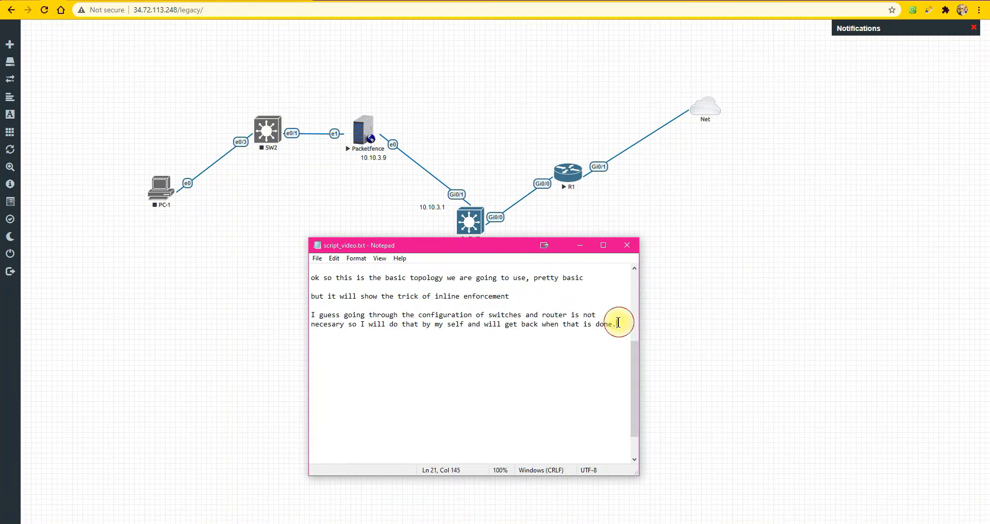
left_click_drag(616, 323, 311, 314)
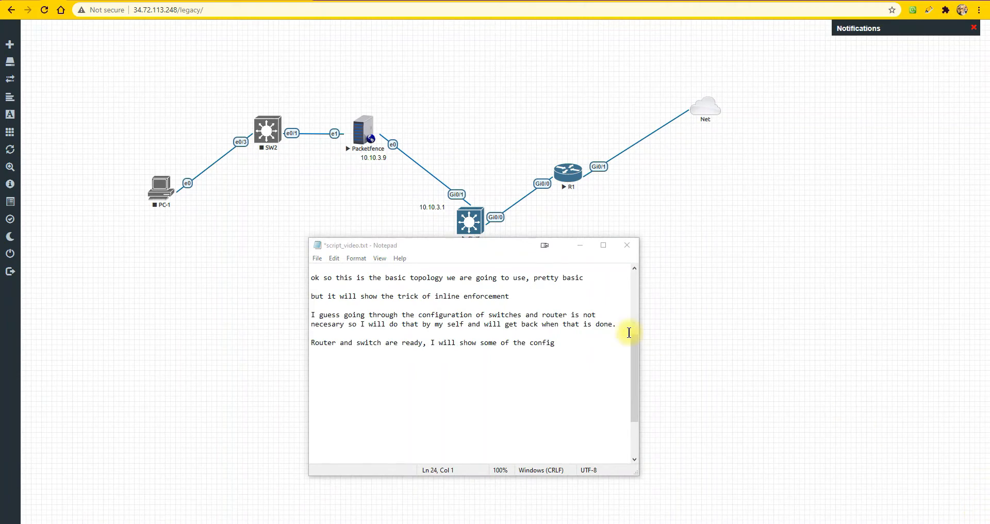
left_click_drag(558, 343, 283, 338)
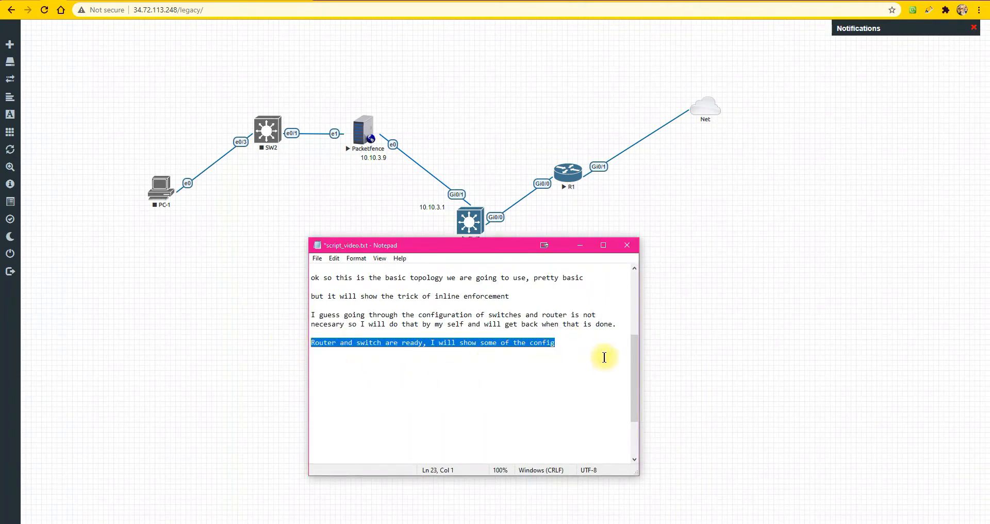
left_click(579, 246)
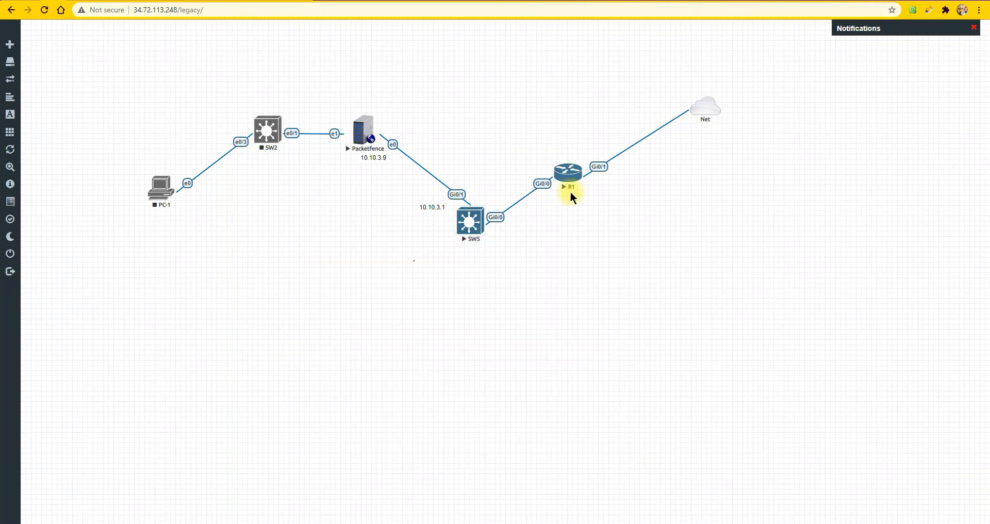
Open the consoles of the SW5 switch and the Packetfence server from the topology
right_click(570, 172)
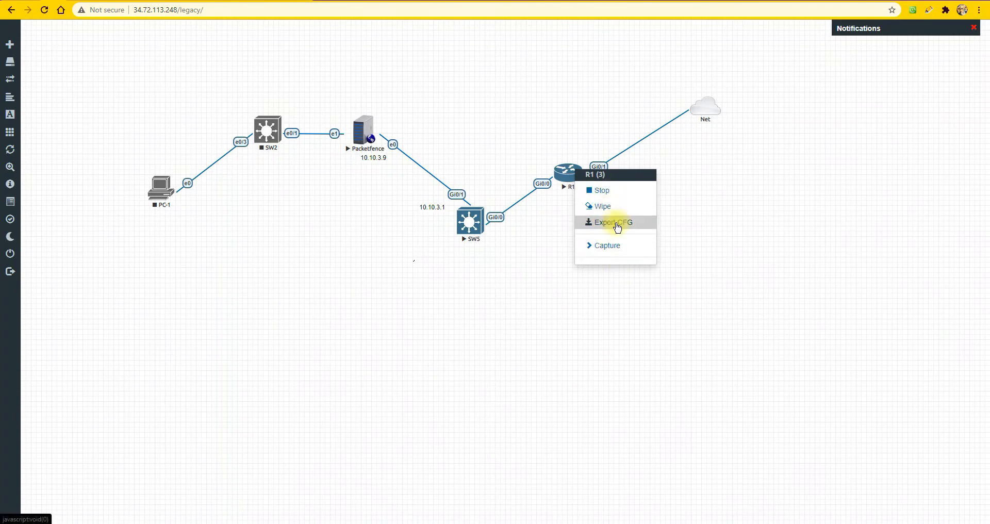
left_click(543, 287)
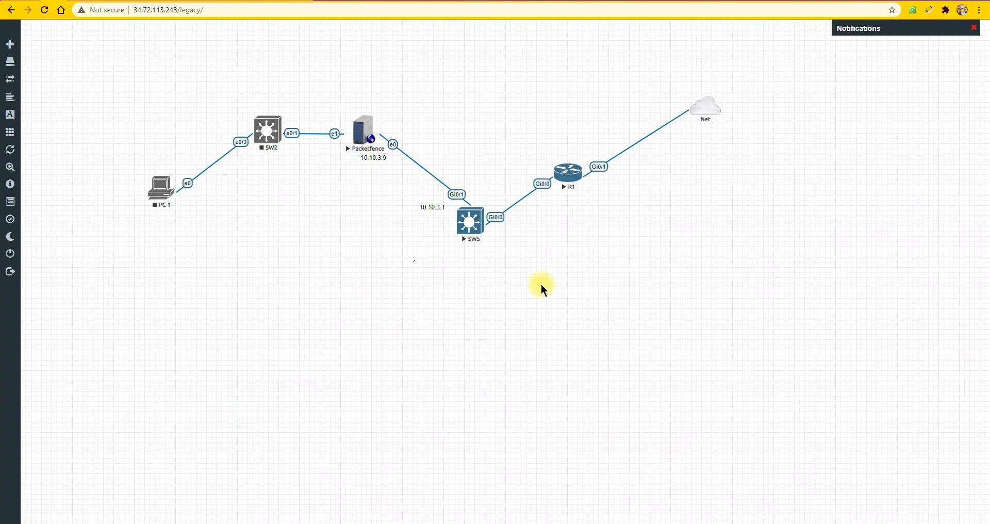
left_click(478, 226)
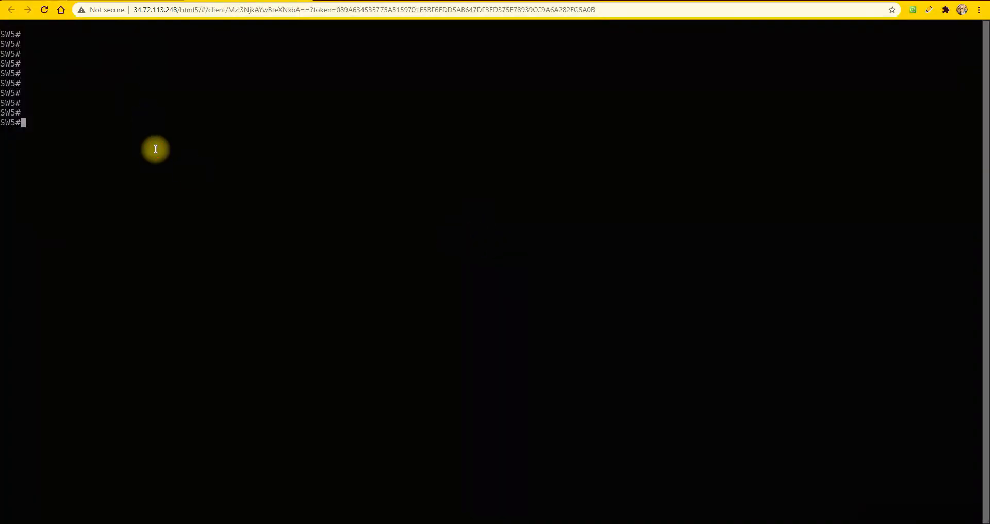
left_click(54, 7)
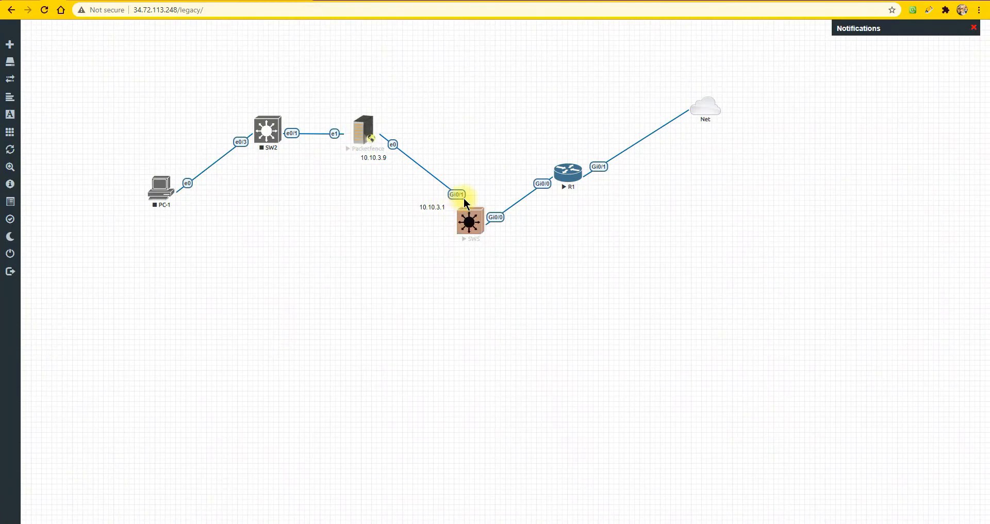
left_click(213, 3)
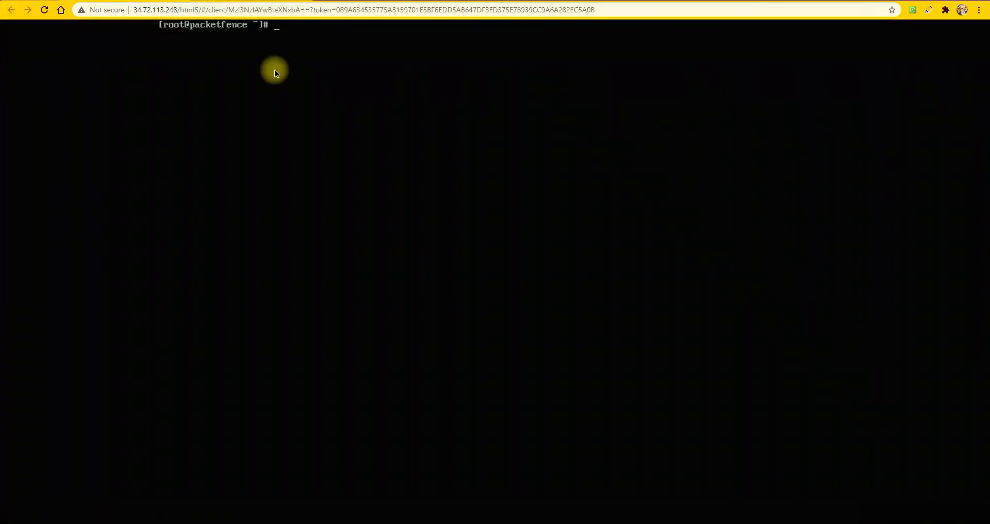
Switch from the Packetfence console to the SW5 console and clear the stray text at its prompt
type("shvl")
left_click(199, 4)
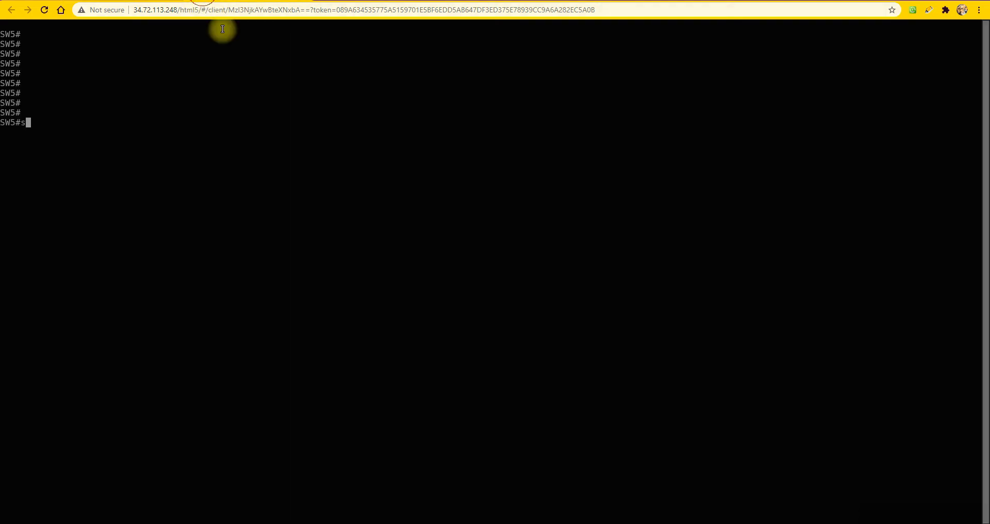
type("sh")
key("BackSpace")
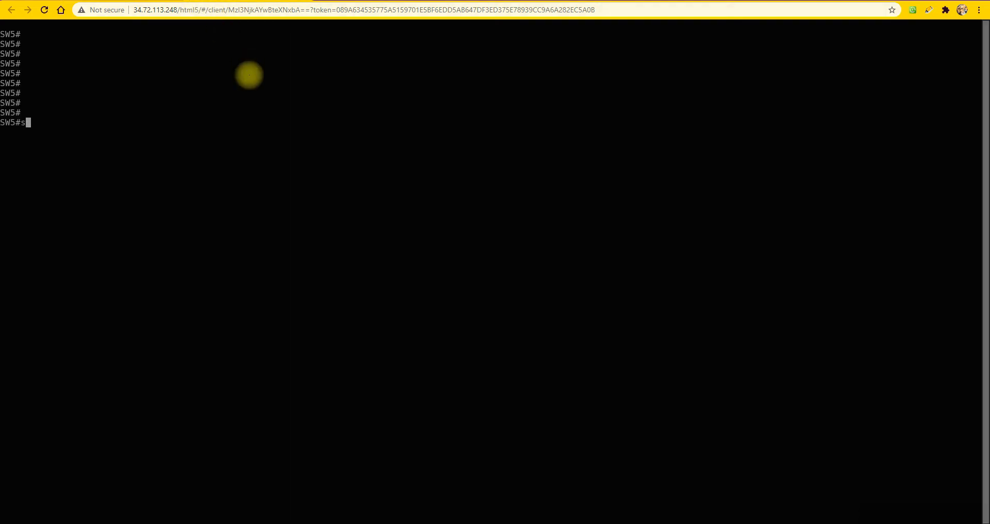
key("BackSpace")
Try to show the brief VLAN list on SW5
type("sh valn br")
key("Return")
type("sh blan")
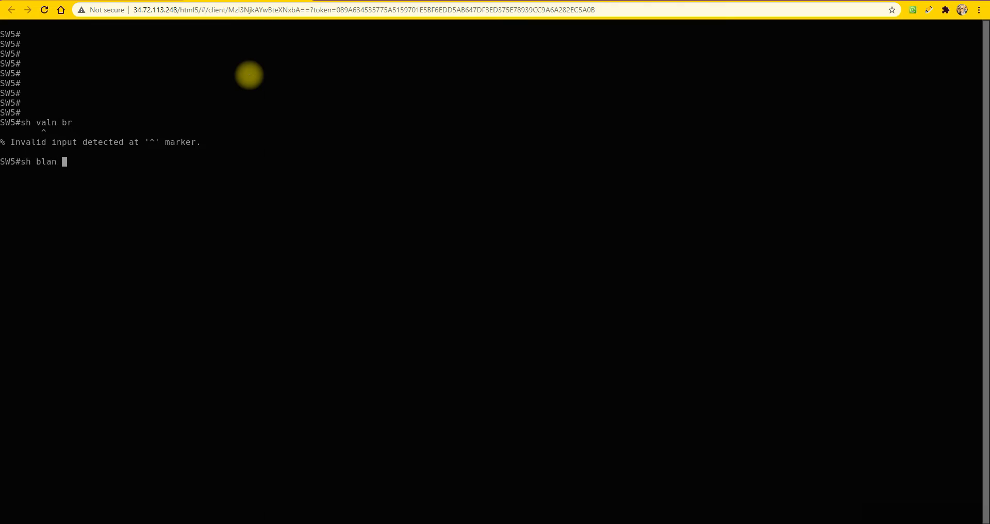
type(" br")
key("Return")
type("s")
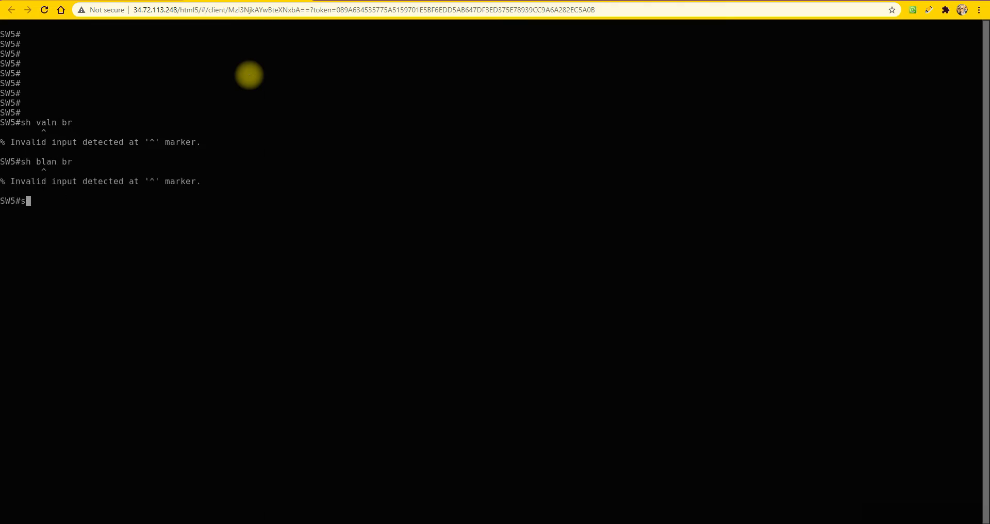
type("h valan br")
key("Return")
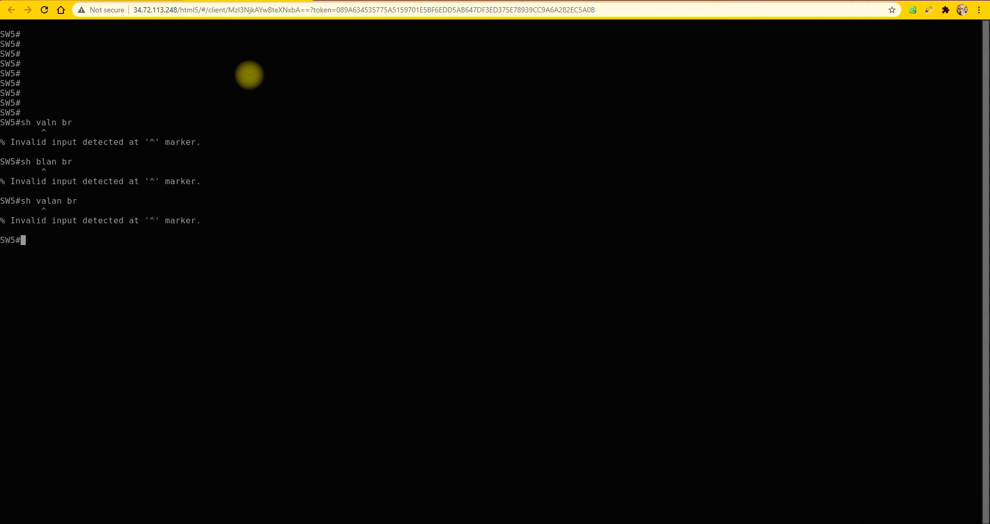
List the VLANs on SW5 with sh vlan br and show the running configuration of interface VLAN 3
type("sh vlan br")
key("Return")
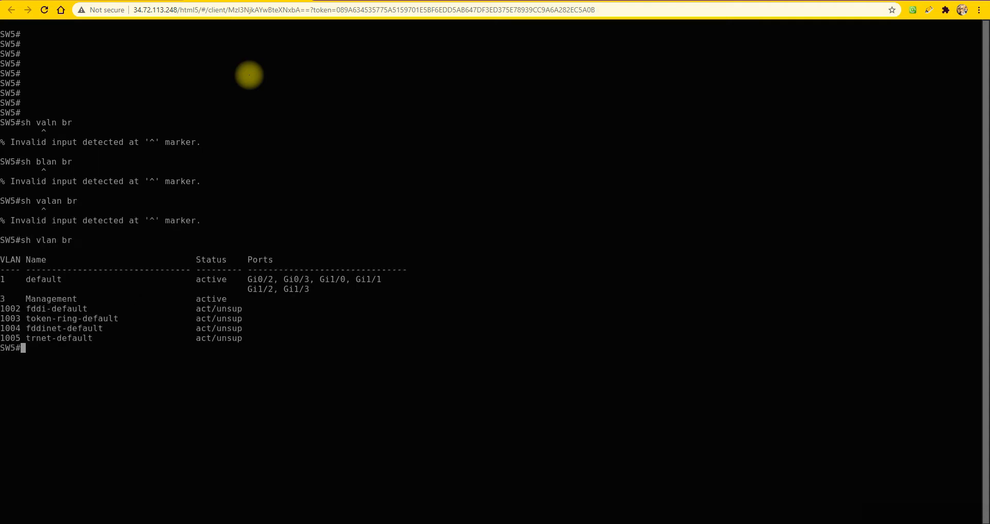
type("sh run int vlan 3")
key("Return")
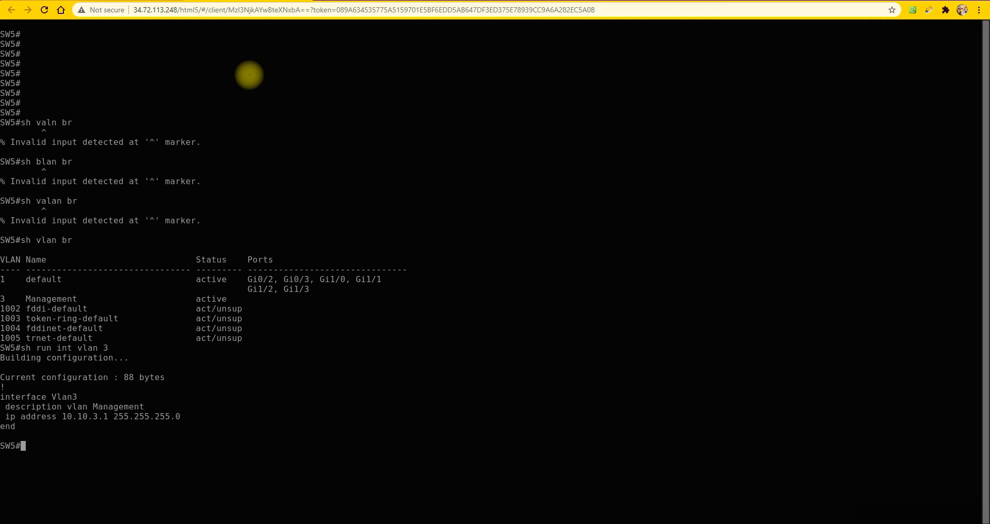
Show the running configuration of interface g0/1 on SW5
type("sh run int g0/1")
key("Return")
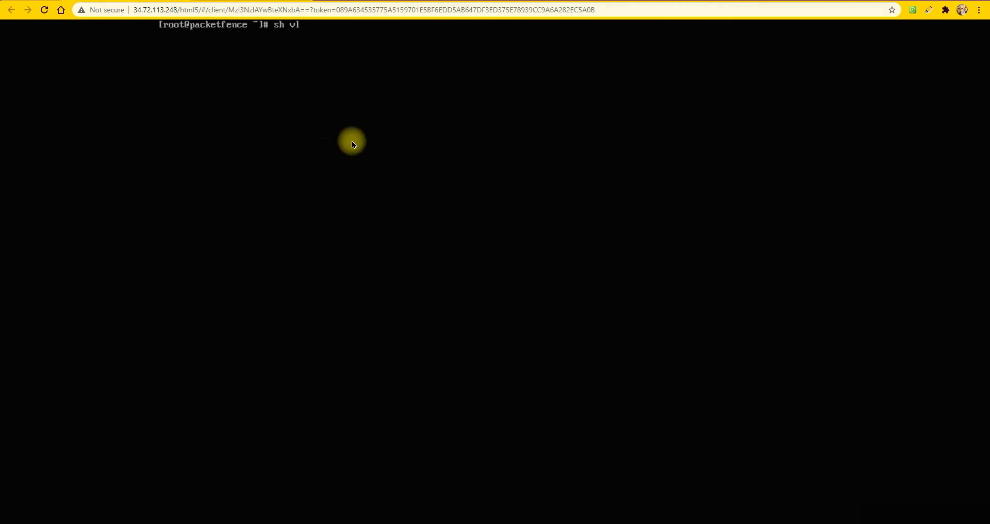
On the Packetfence server, replace the stray prompt text and open /etc/sysconfig/network-scripts/ifcfg-eth0 in vi
key("BackSpace")
key("BackSpace")
key("BackSpace")
key("BackSpace")
key("BackSpace")
type("vi /etc/sysc")
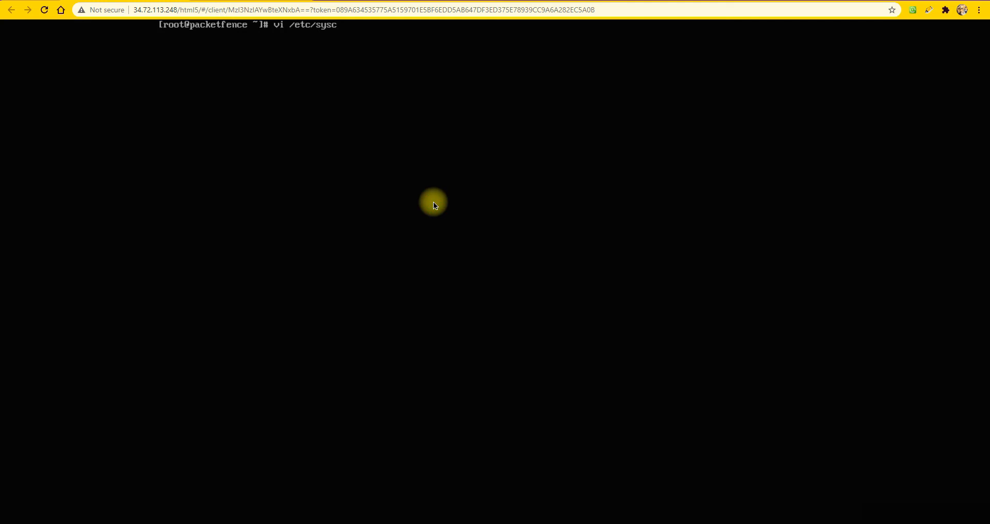
type("c")
key("BackSpace")
type("o")
key("Tab")
type("net")
key("Tab")
type("-")
key("Tab")
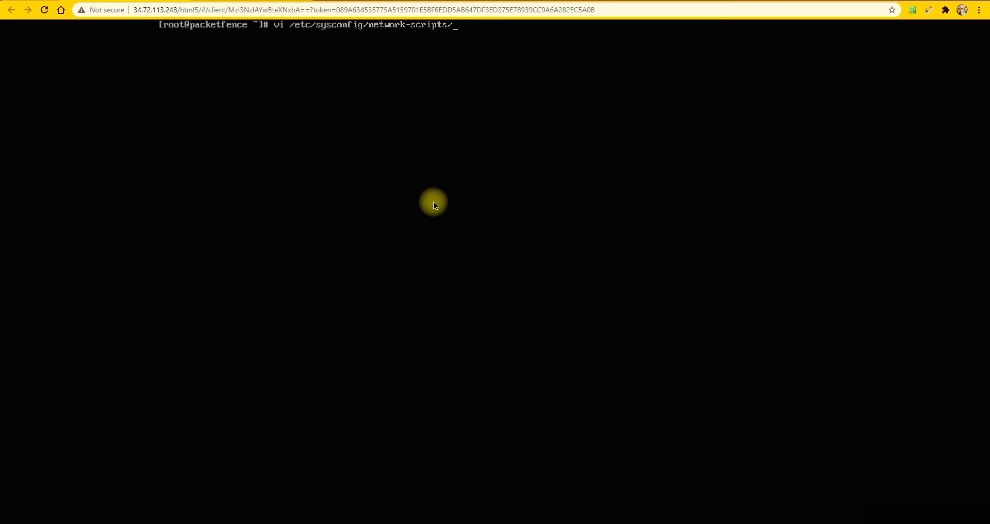
type("ifcfg-eth0")
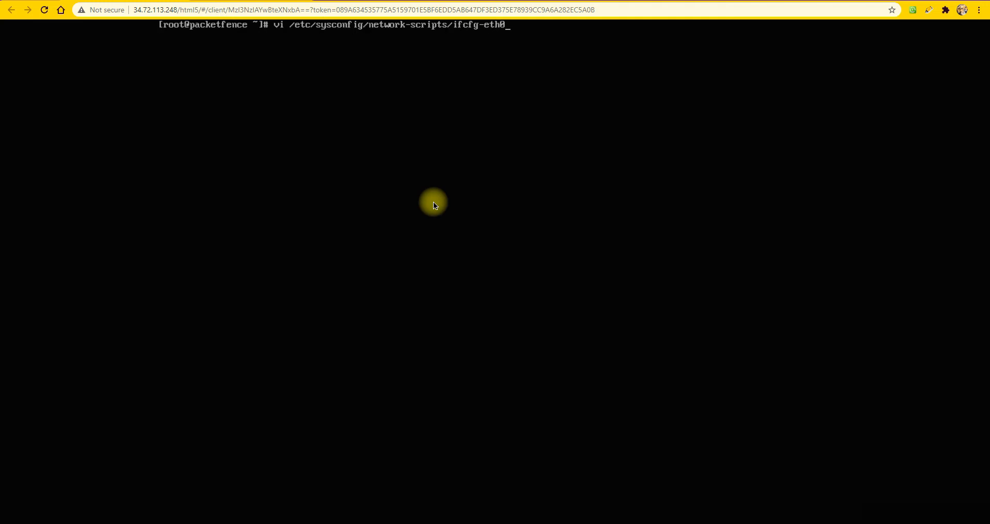
key("Return")
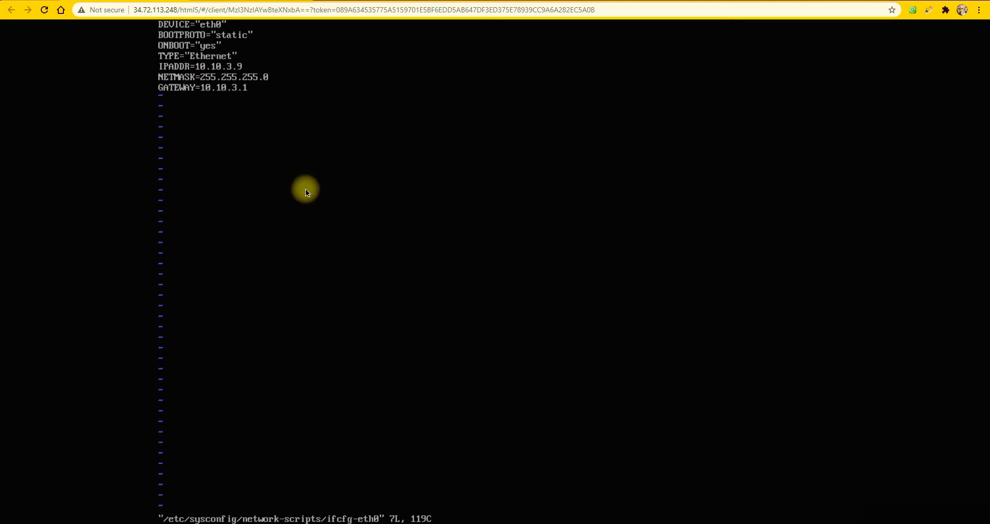
Write and quit the ifcfg-eth0 file in vi, and clear the terminal screen
type(":")
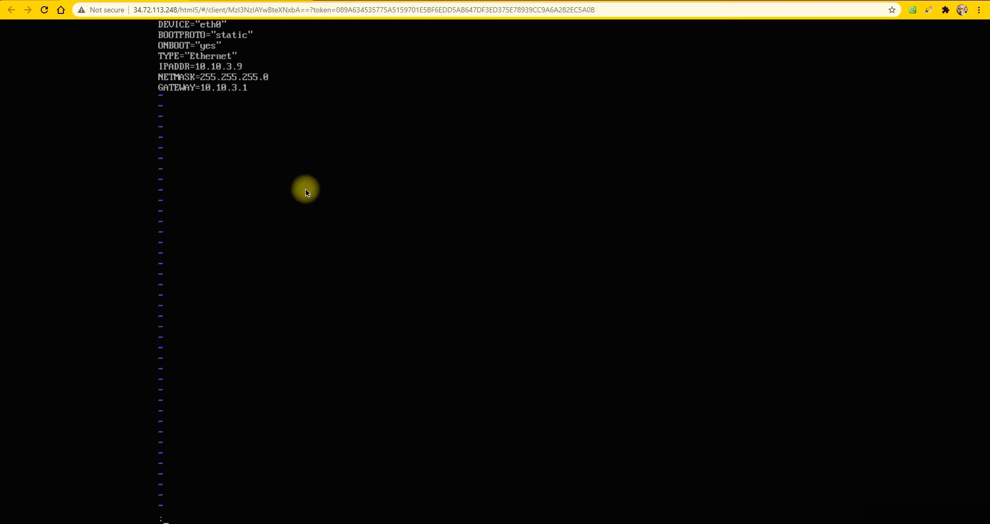
type("wq")
key("Return")
key("Return")
key("Return")
key("Return")
key("Return")
key("Return")
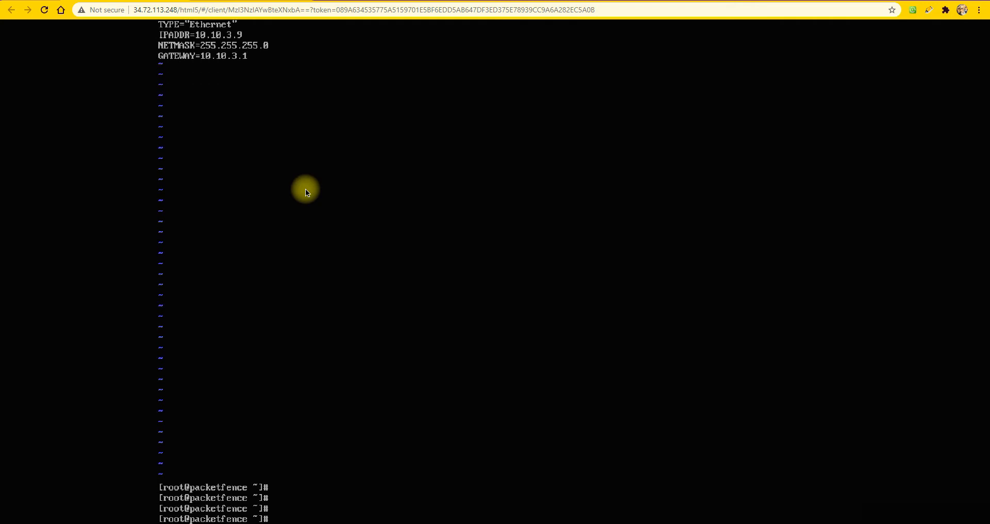
type("clear")
key("Return")
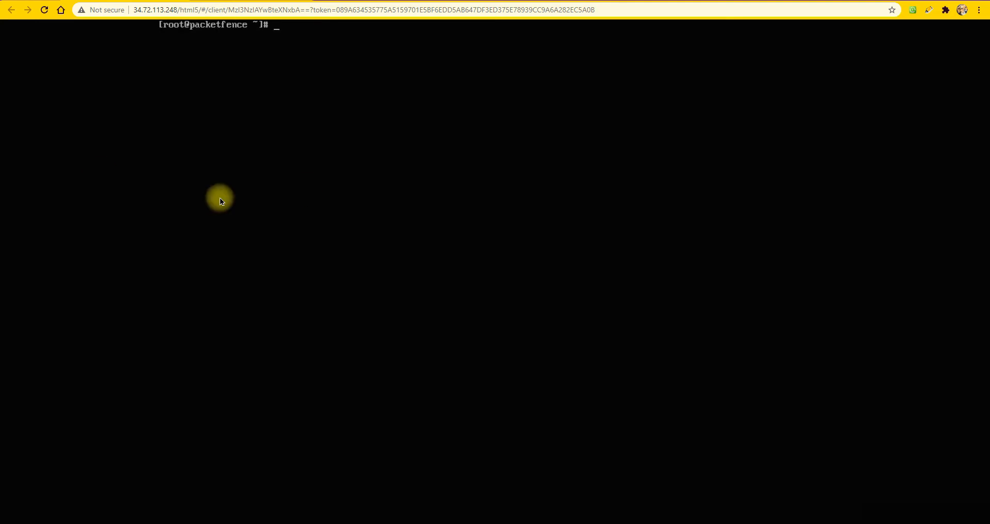
View the DNS settings in /etc/resolv.conf with vi and quit back to the shell prompt
type("vi /etc/resolv.conf")
key("Return")
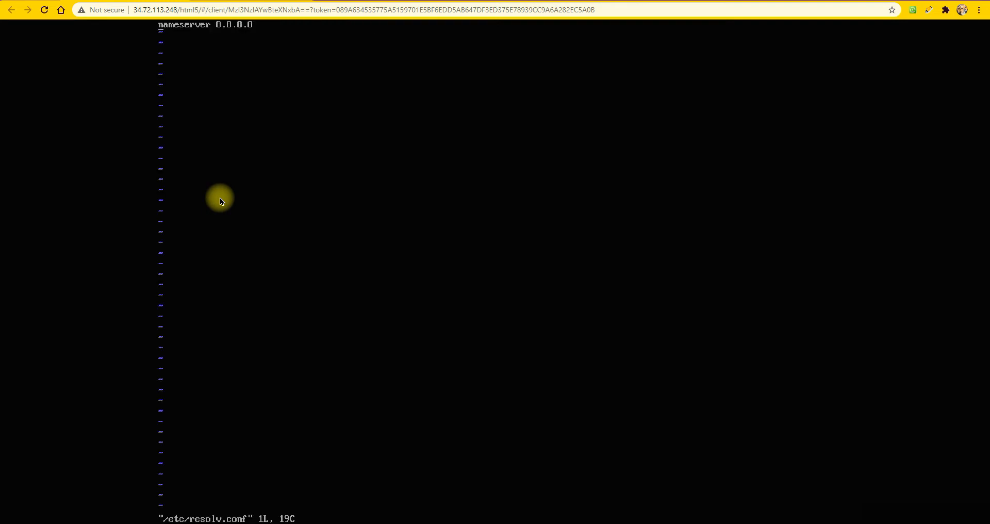
type(":")
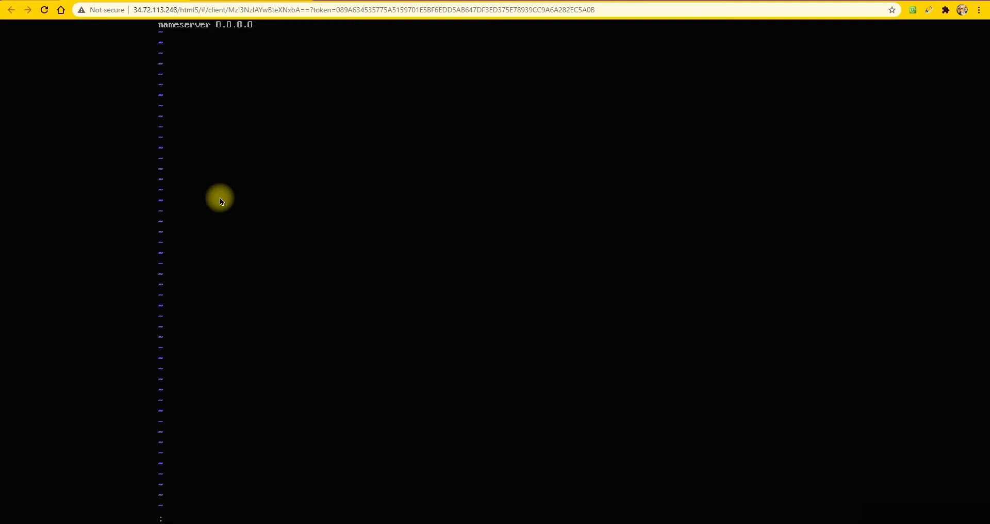
type("q")
key("Return")
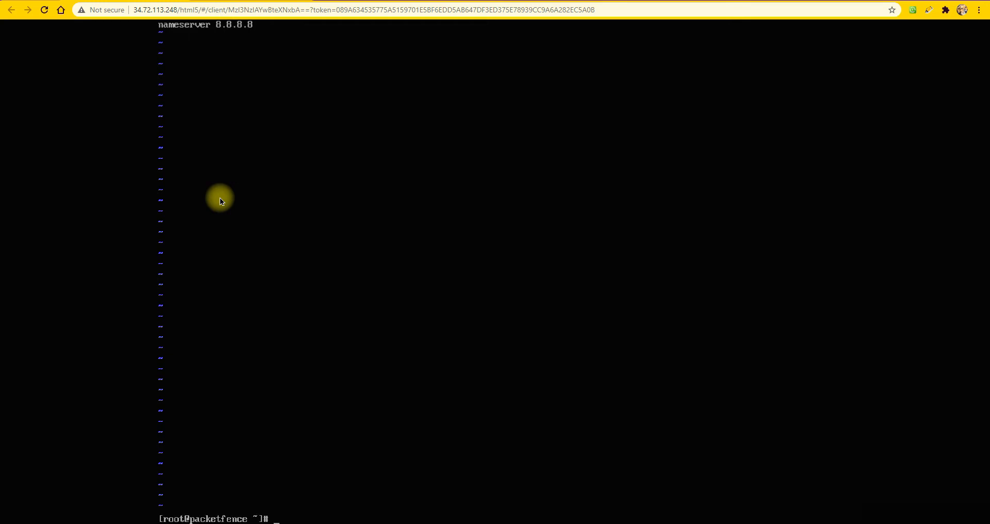
key("Return")
key("Return")
key("Return")
key("Return")
key("Return")
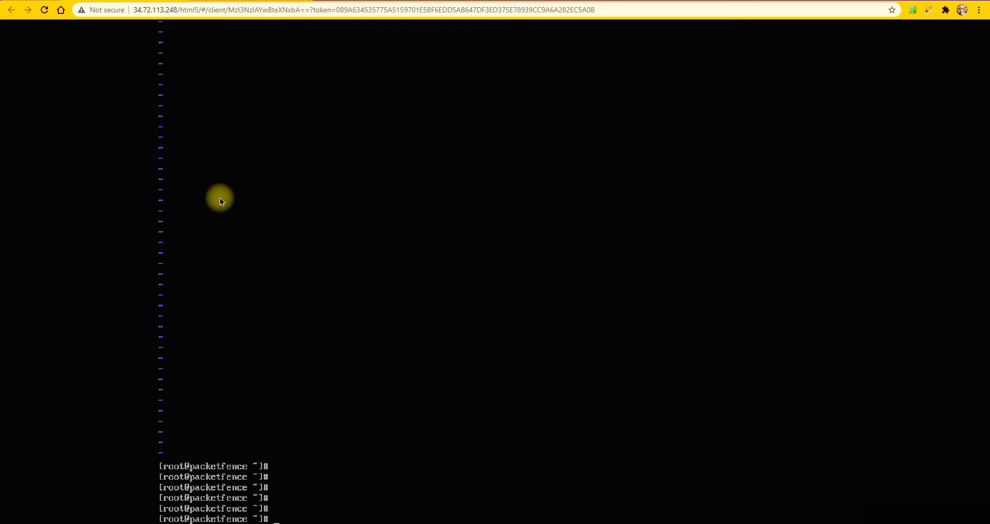
Test the server's internet connectivity by pinging 8.8.8.8, stop the ping, and return to the lab topology
type("ping 8.8.8.8")
key("Return")
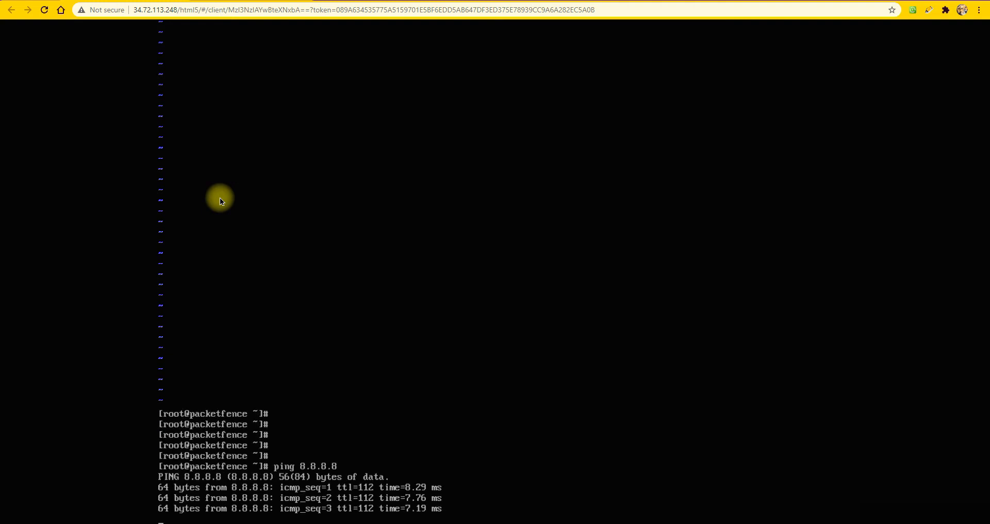
key("ctrl+c")
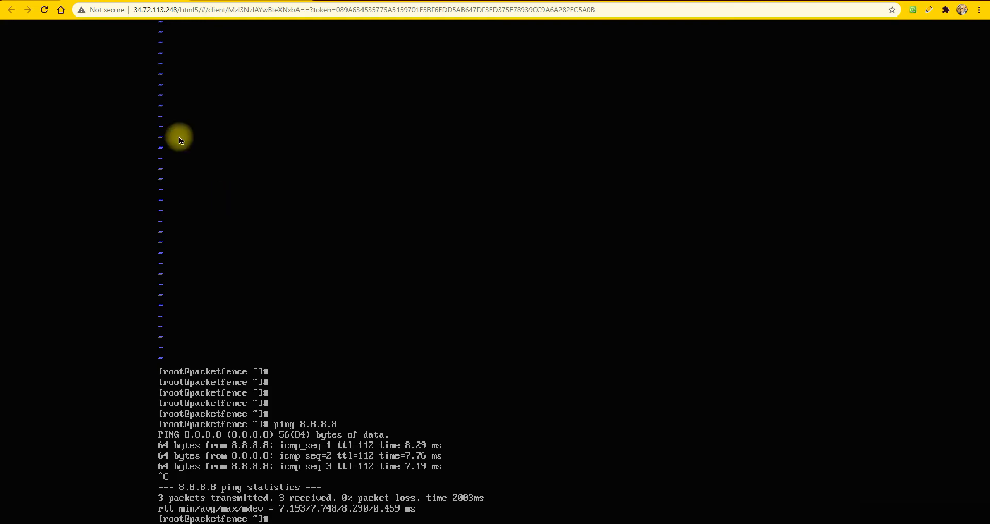
left_click(61, 10)
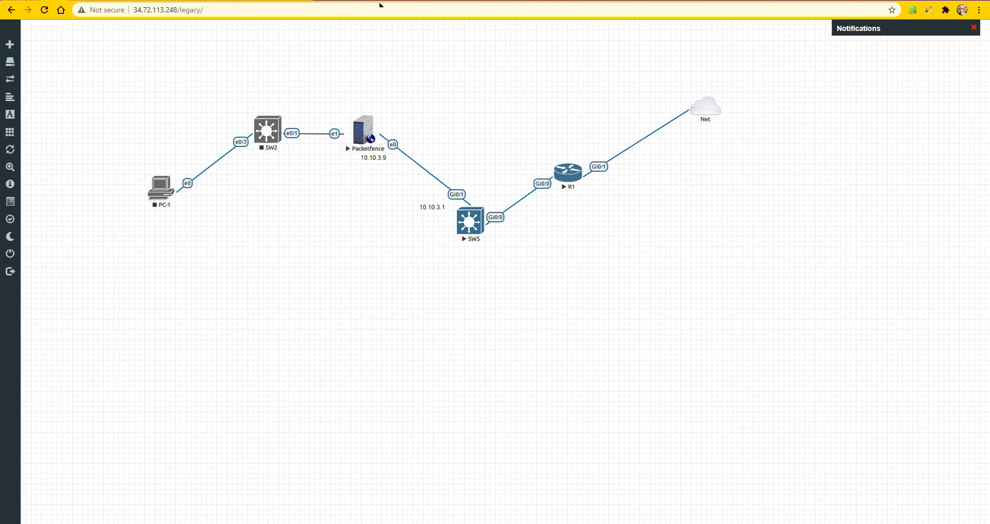
In the script_video.txt notes in Notepad, add the line "ok so packetfence is now with its assigned IP"
key("alt+Tab")
left_click(432, 425)
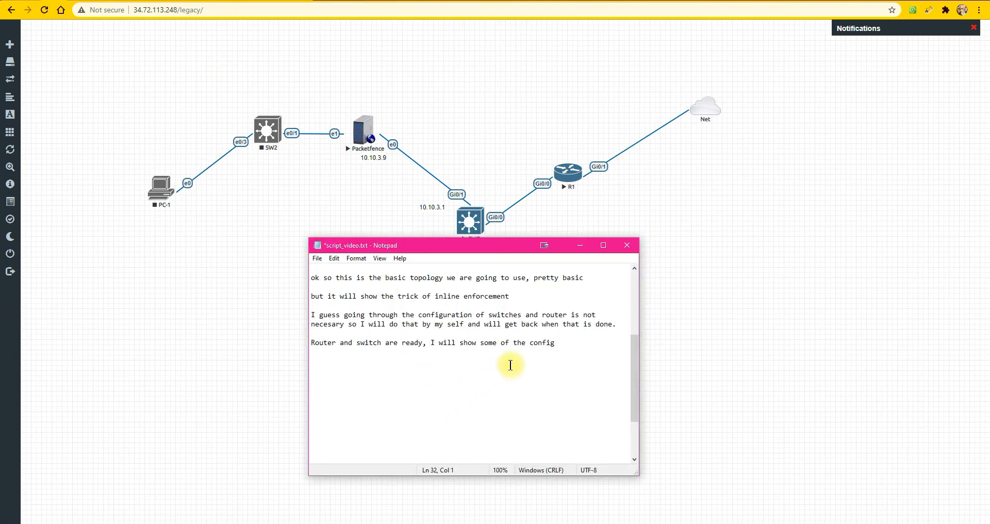
type("ok so packetfence is ")
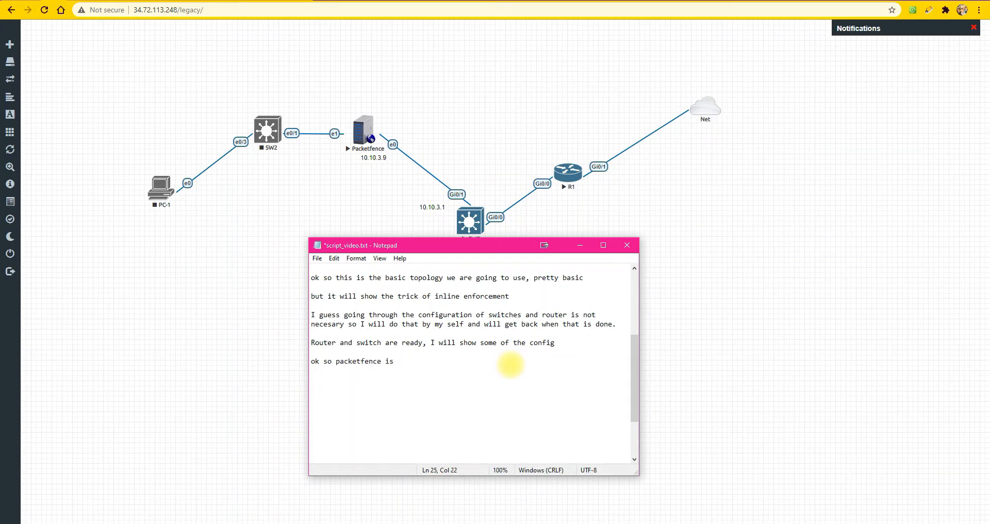
type("now with h")
type("is")
key("BackSpace")
key("BackSpace")
key("BackSpace")
key("BackSpace")
type("its assigned IP")
key("BackSpace")
key("BackSpace")
type("IP")
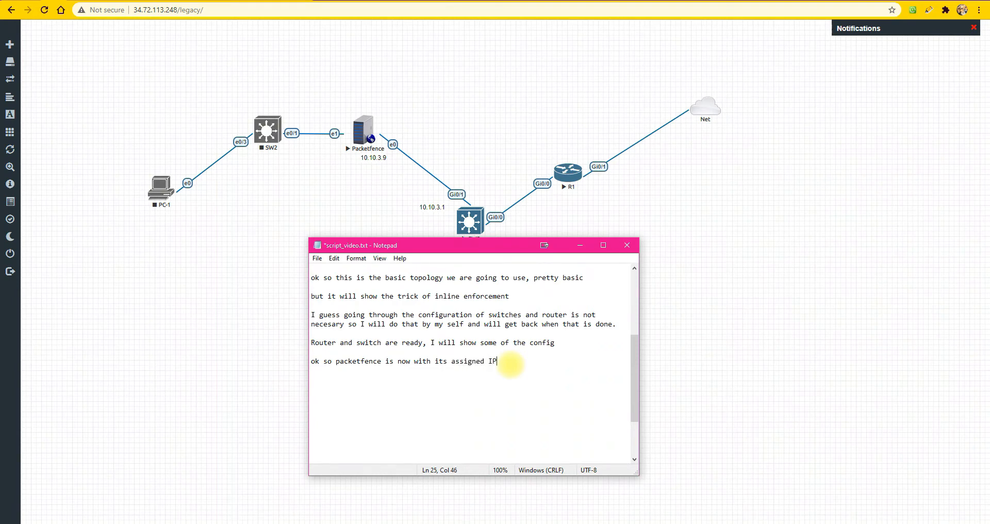
Add a separate line to the notes reading "let't reboot it and see if everything is ok"
key("Return")
key("Return")
type("let't reboot it and s")
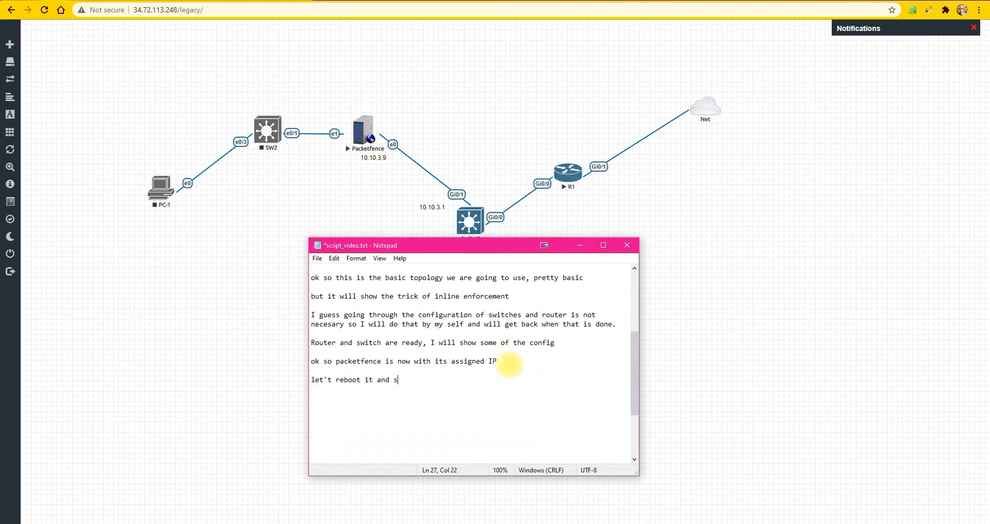
type("ee if i")
key("BackSpace")
type("everyth")
type("s ok")
Reboot the Packetfence server from its console and return to the lab topology
left_click(361, 137)
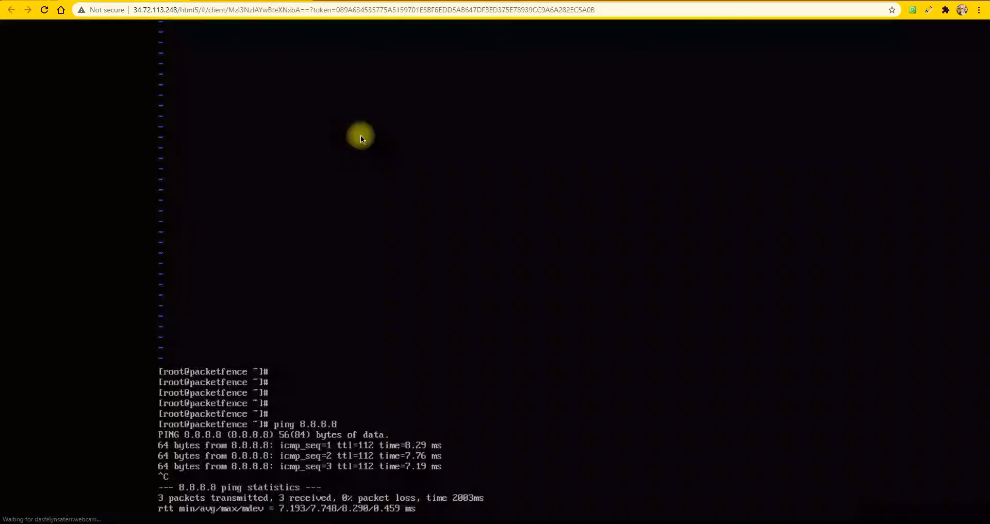
type("rebo")
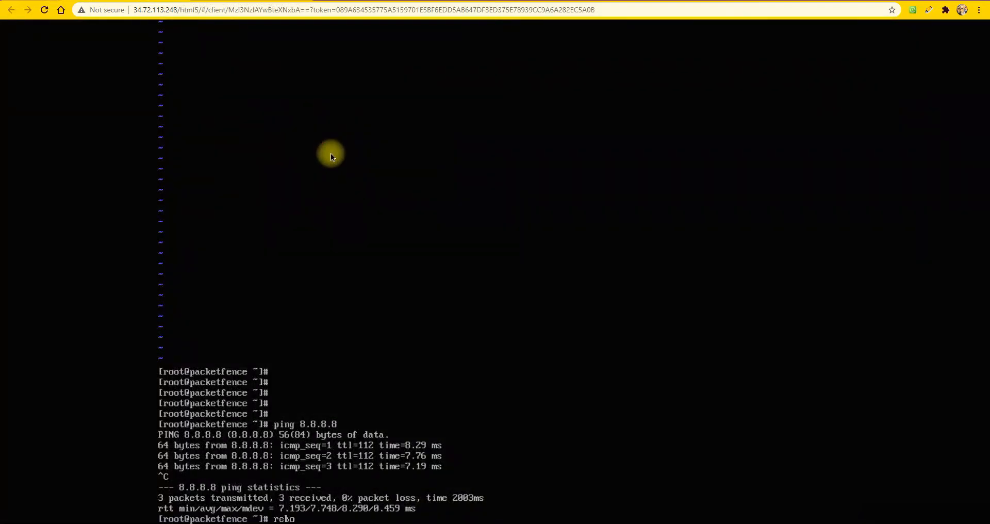
type("ot")
key("Return")
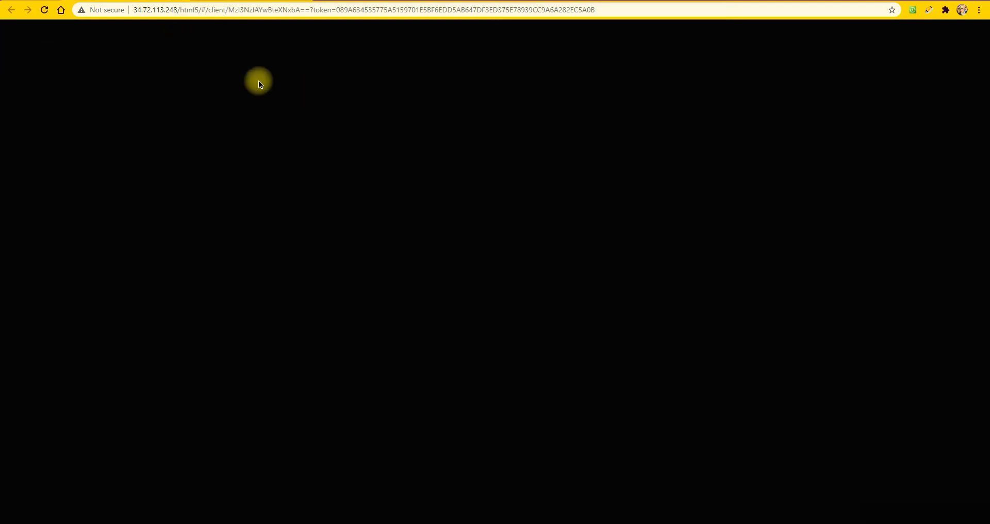
left_click(53, 7)
Start adding a lab node from the Windows template and set its CPU count to 2
right_click(257, 215)
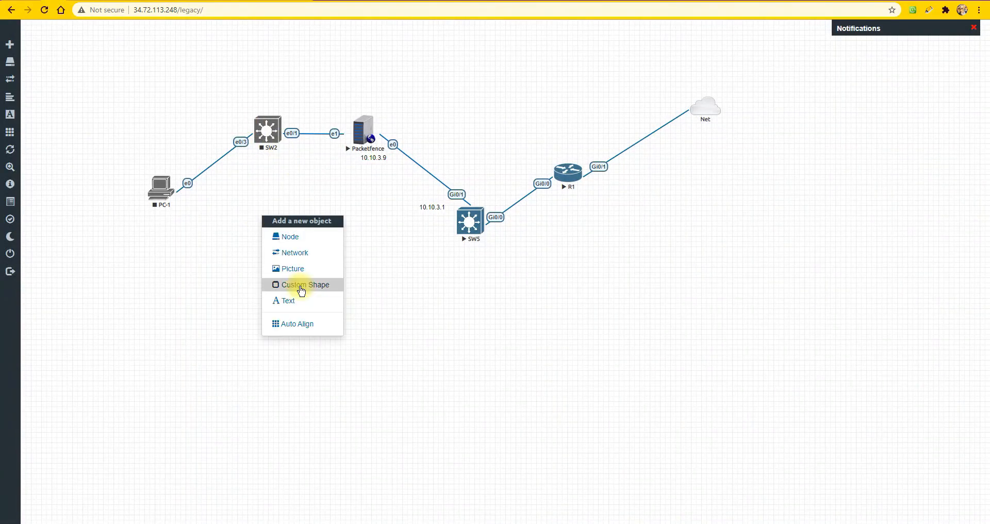
left_click(298, 243)
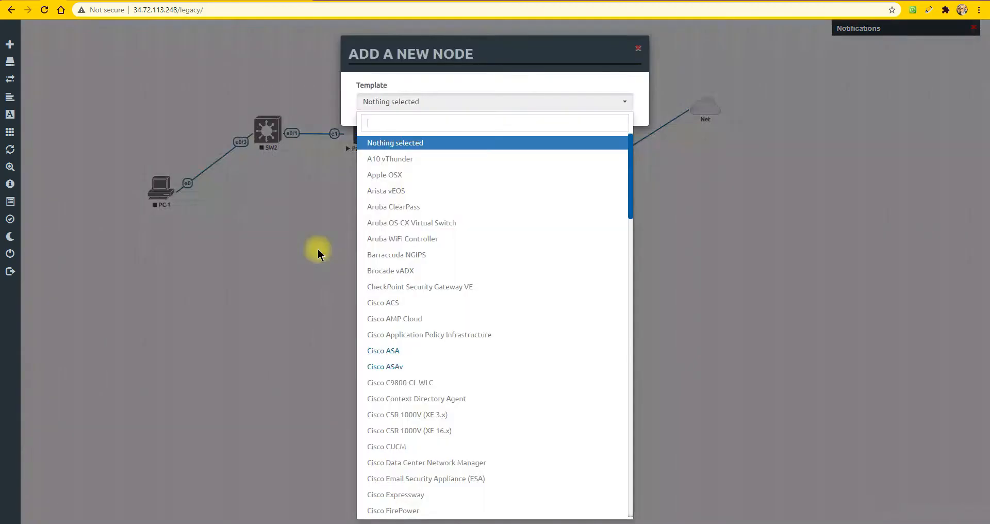
type("win")
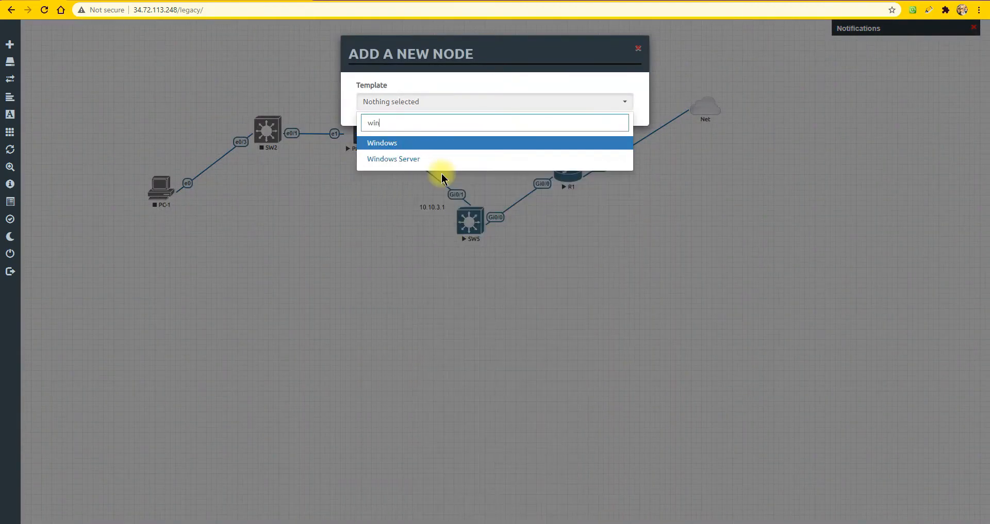
key("Return")
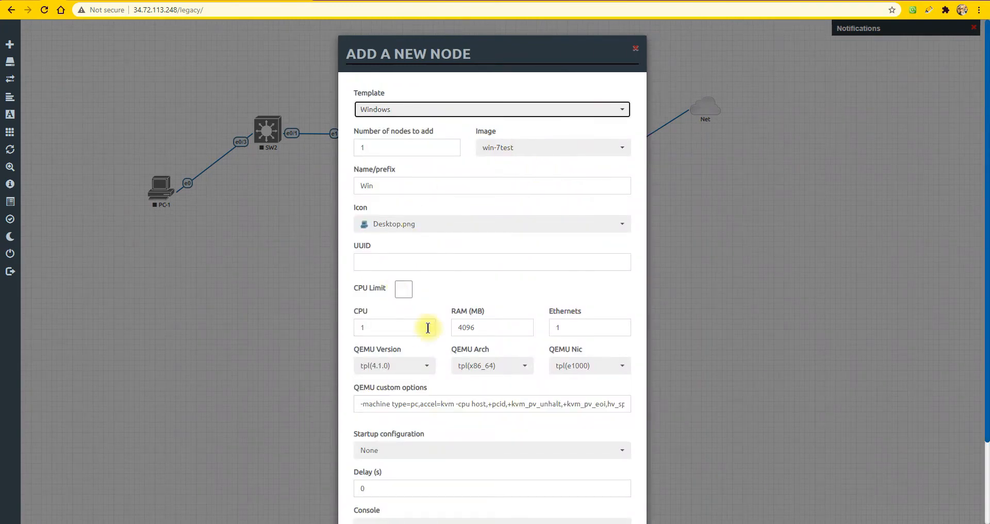
left_click_drag(377, 327, 363, 328)
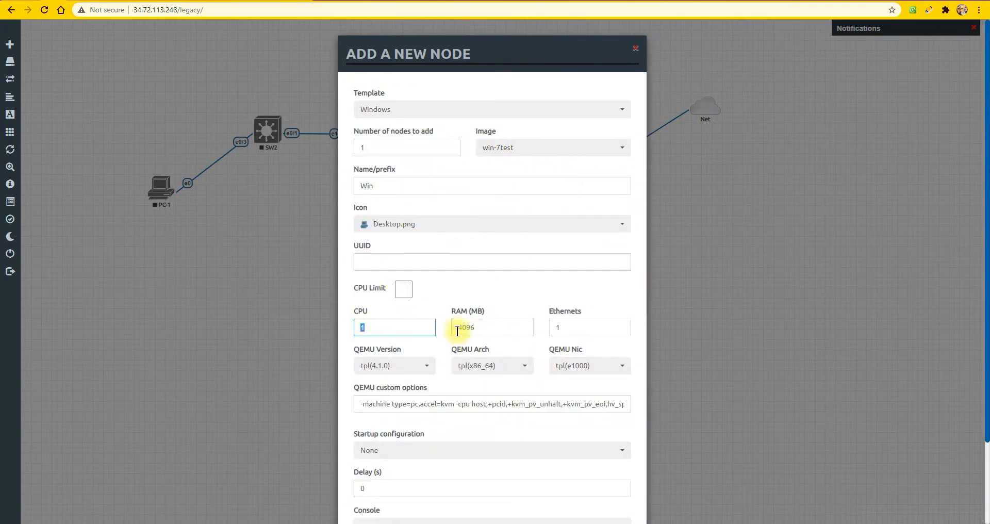
type("2")
Save the new node under the name PC-ADM and move it to the open area below Packetfence
double_click(389, 182)
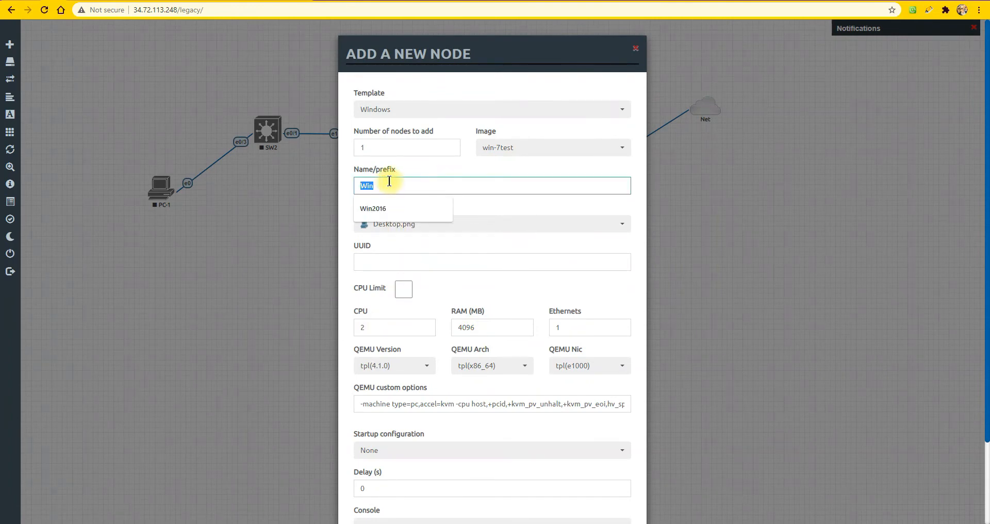
type("<pc-<sdmin")
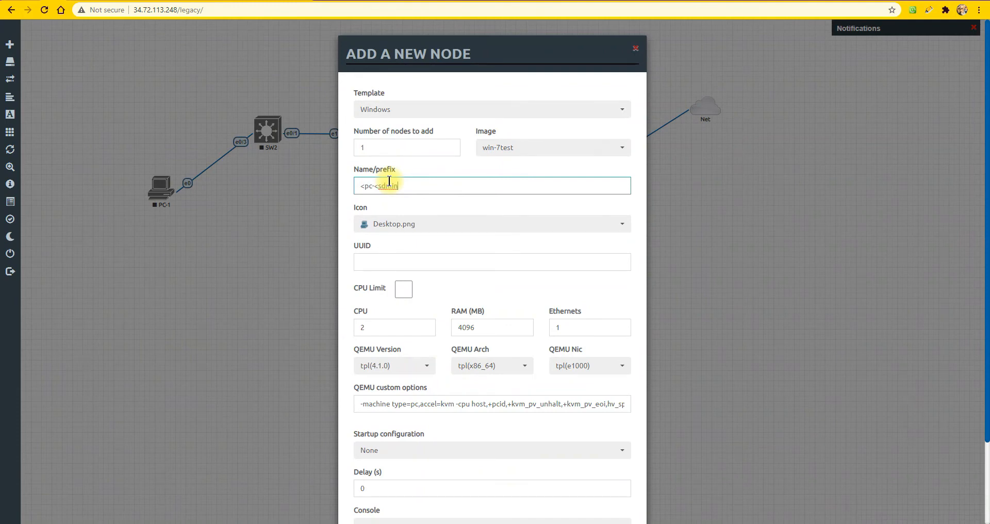
key("ctrl+a")
type("PC-A")
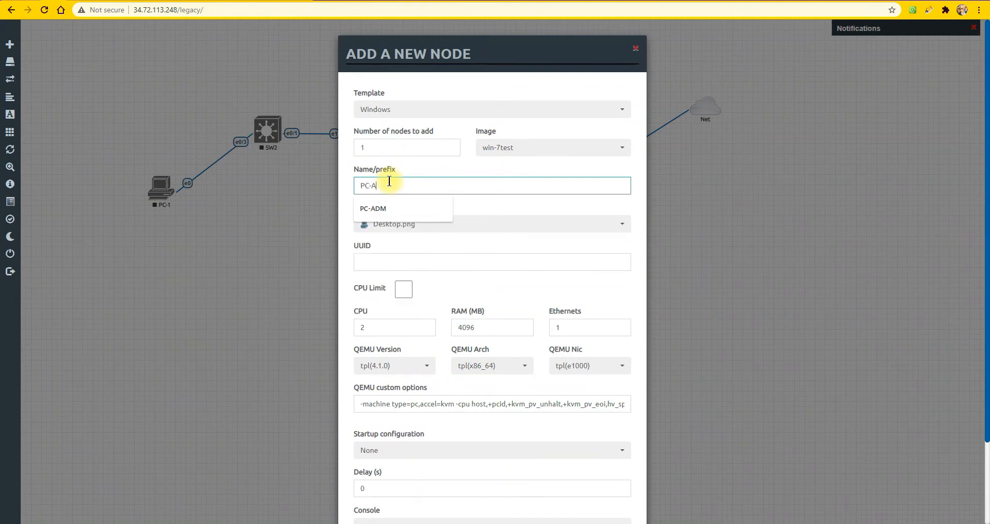
type("dm")
left_click(384, 207)
scroll(490, 291, "down", 2)
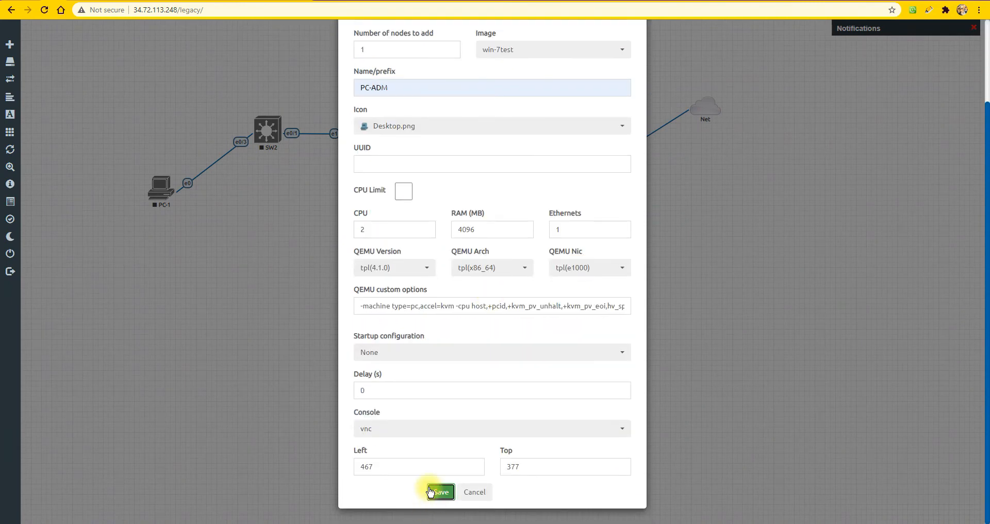
left_click(439, 491)
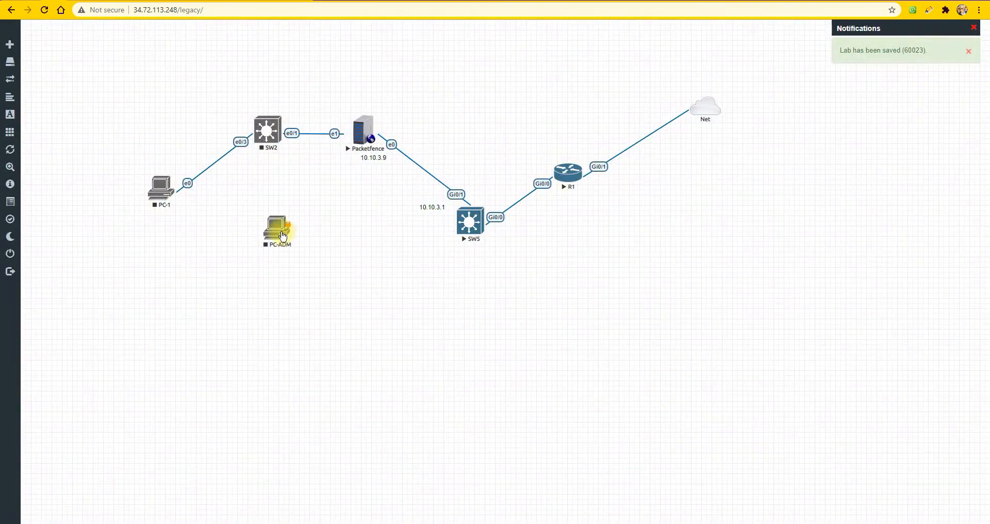
left_click_drag(274, 230, 363, 292)
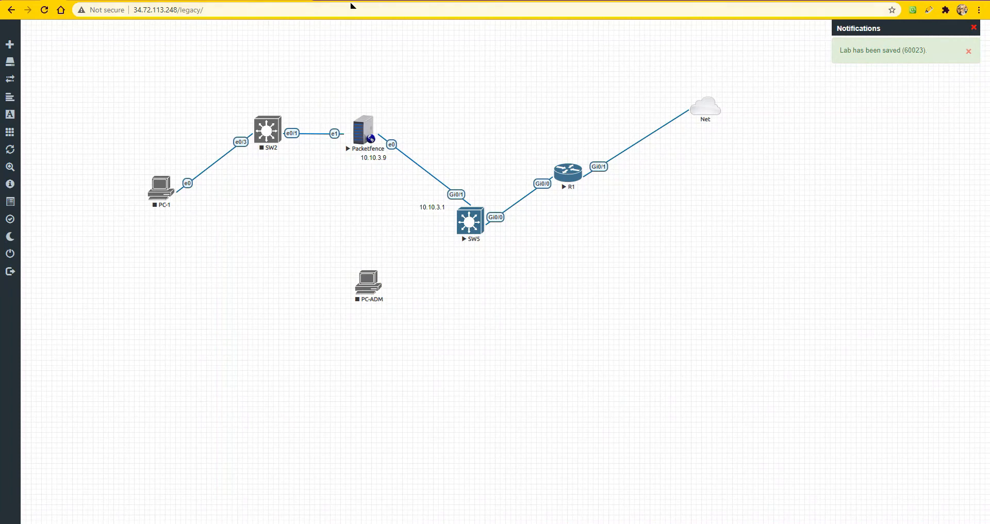
Add the line "I will set up a PC so I can remote to Packetfence GUI" to the Notepad notes
key("alt+Tab")
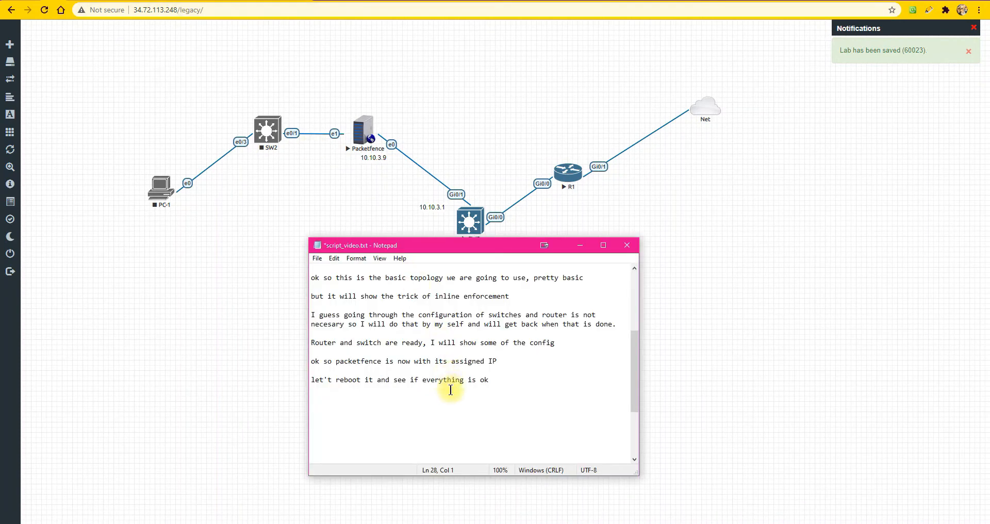
left_click(505, 379)
key("Return")
key("Return")
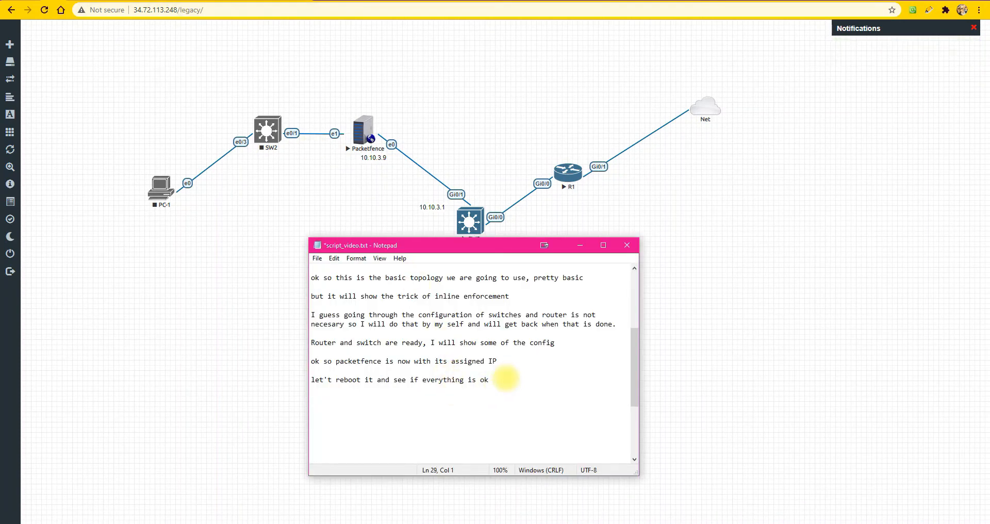
type("I will set up a PC so I can remote")
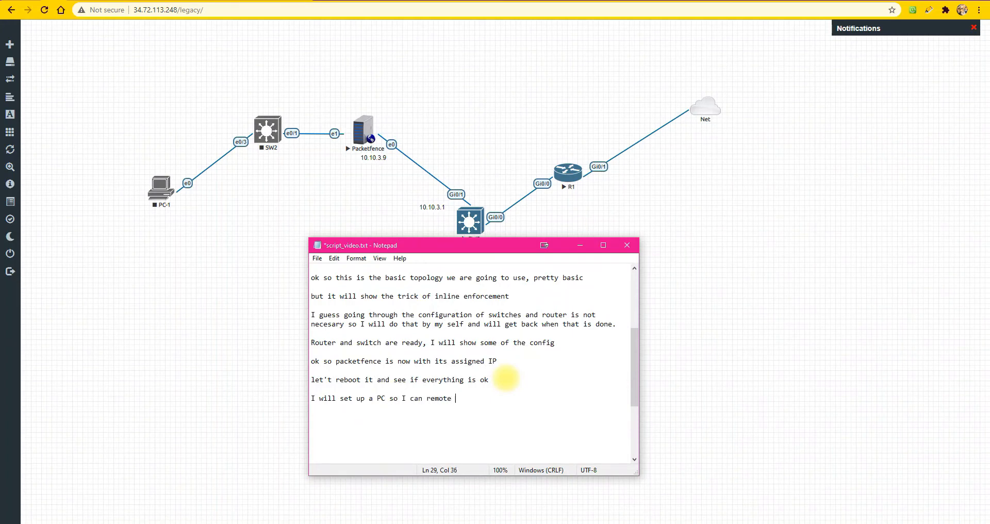
type(" to Packetfence GUI")
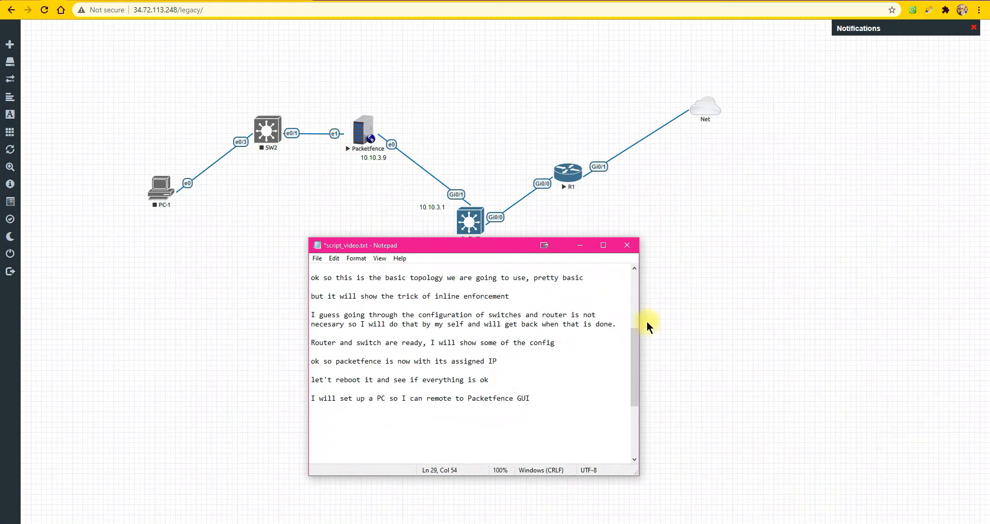
Add the line "will be back when is hooked" to the notes and minimize Notepad
key("Return")
key("Return")
type("w")
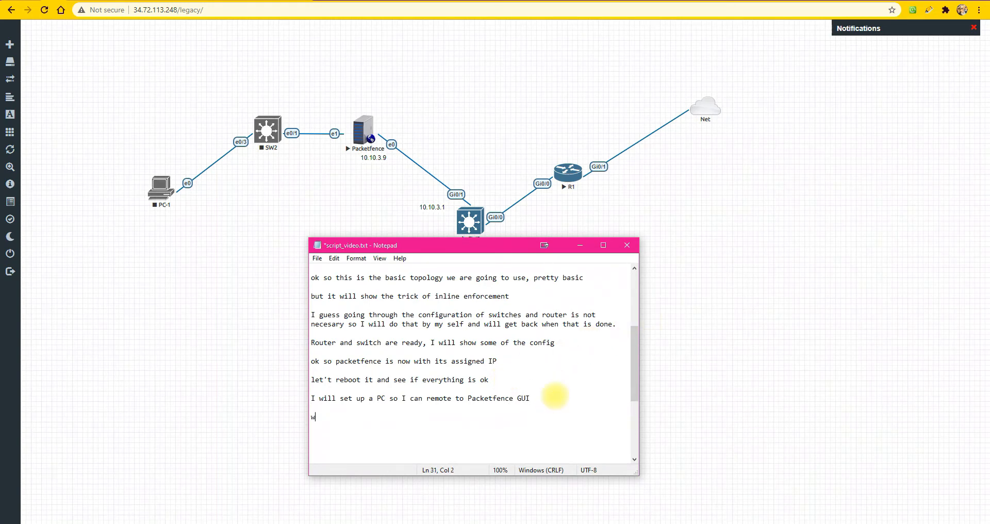
type("ill ber")
key("BackSpace")
type("back weh")
key("BackSpace")
key("BackSpace")
type("he")
type("en s")
type("is hooked")
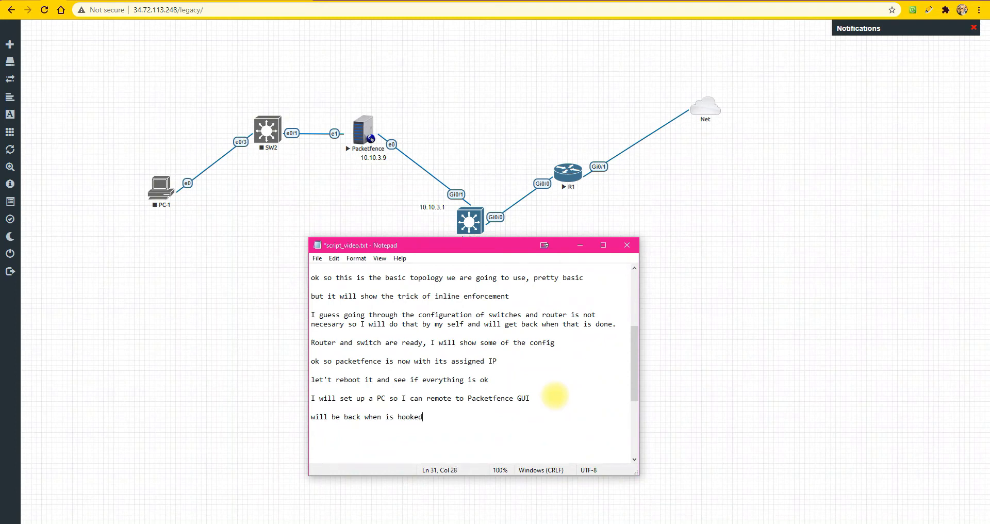
key("Return")
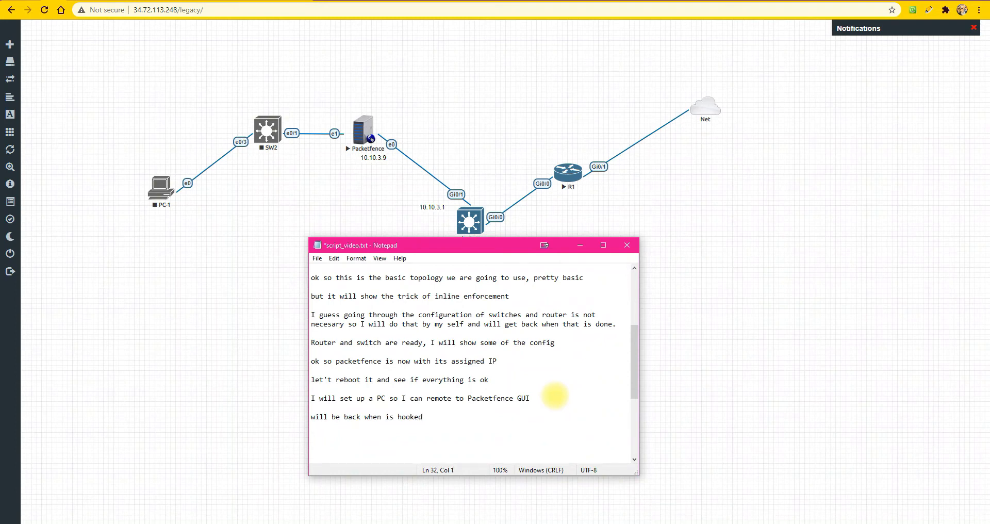
left_click(574, 244)
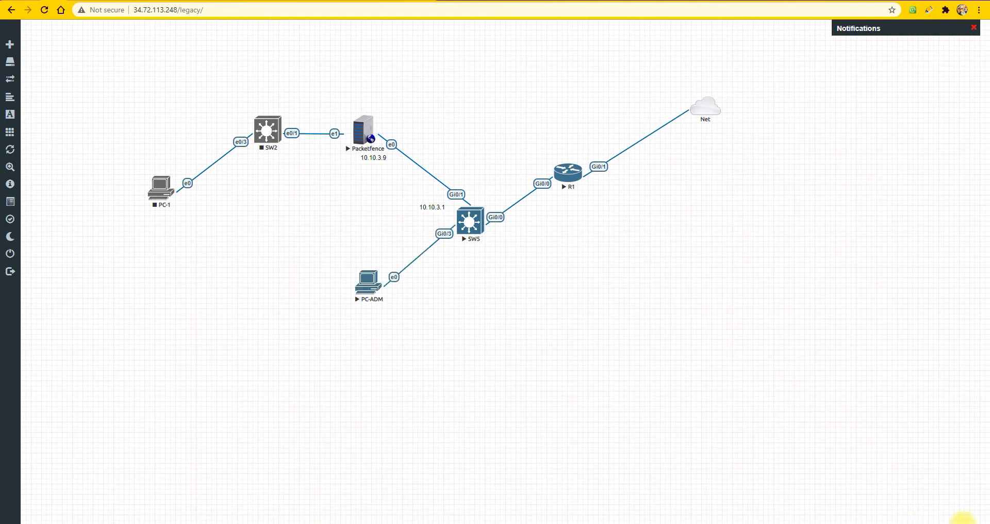
Move the Notepad notes clear of PC-ADM and add "ok so the pc is ready, I only need to config the port and the ip on the pc"
key("alt+Tab")
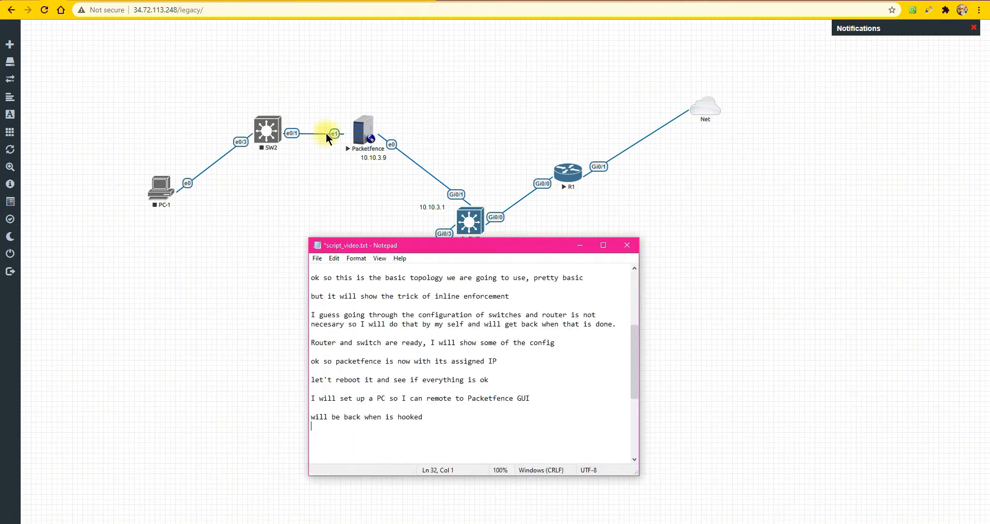
left_click_drag(450, 246, 721, 48)
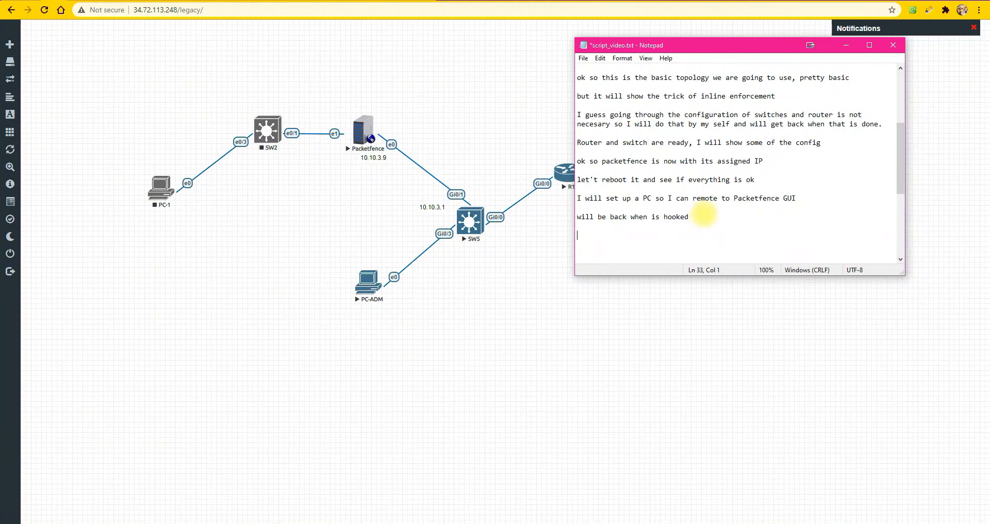
type("ok so the pc is ready, I onlu n")
key("BackSpace")
type("y need to")
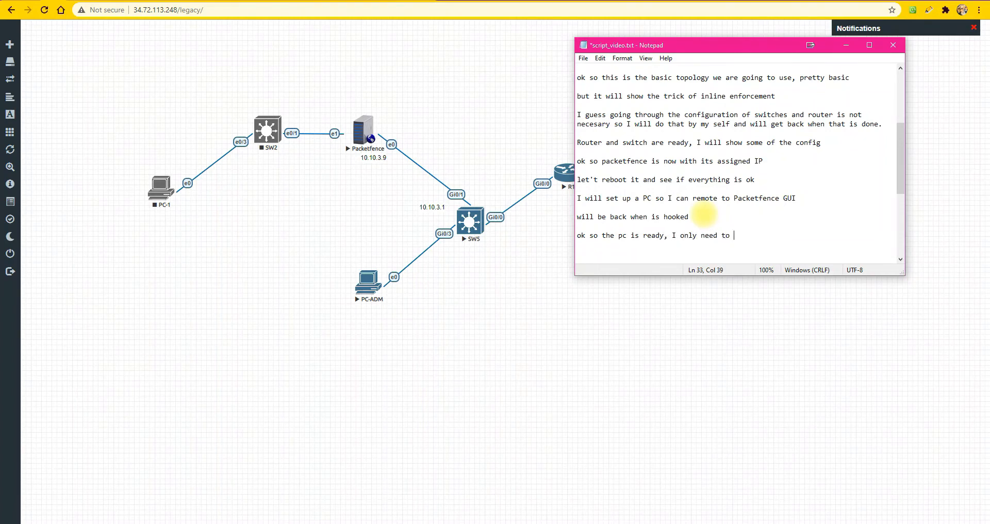
type(" config the port and the ip on the pc")
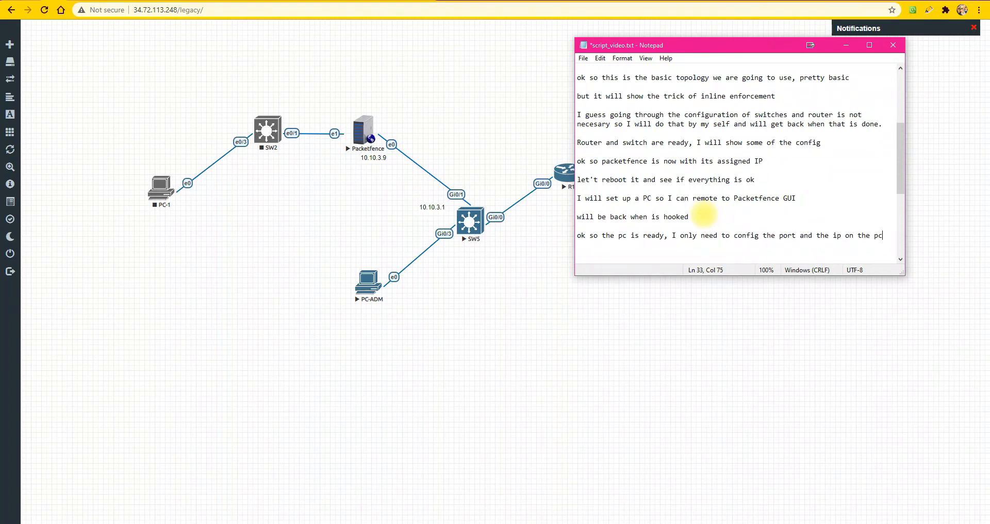
Rework the end of the last note line using the words "network configuration"
key("BackSpace")
type("netwotj")
key("BackSpace")
key("BackSpace")
type("rk configurati")
key("BackSpace")
type("uration")
key("Return")
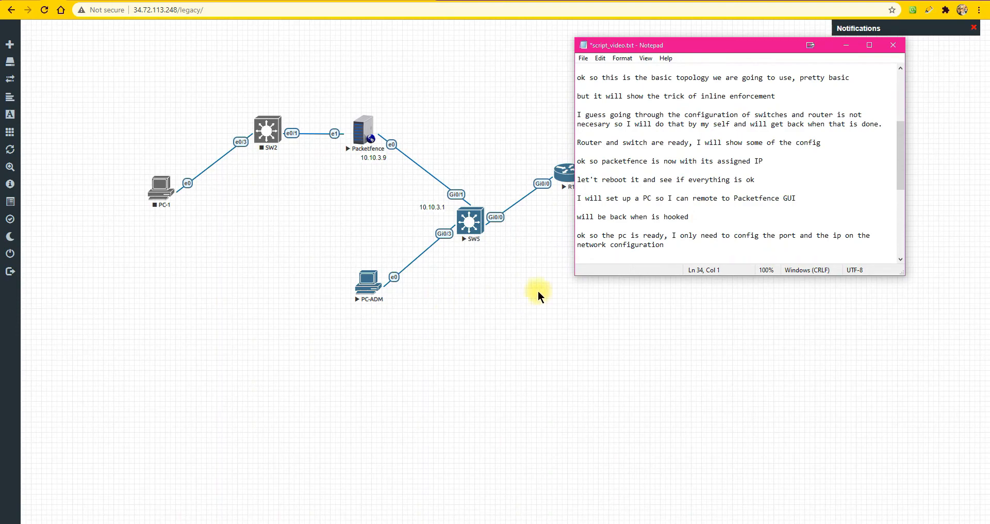
Open the console of switch SW5 and bring up its command prompt
left_click(472, 230)
left_click(473, 223)
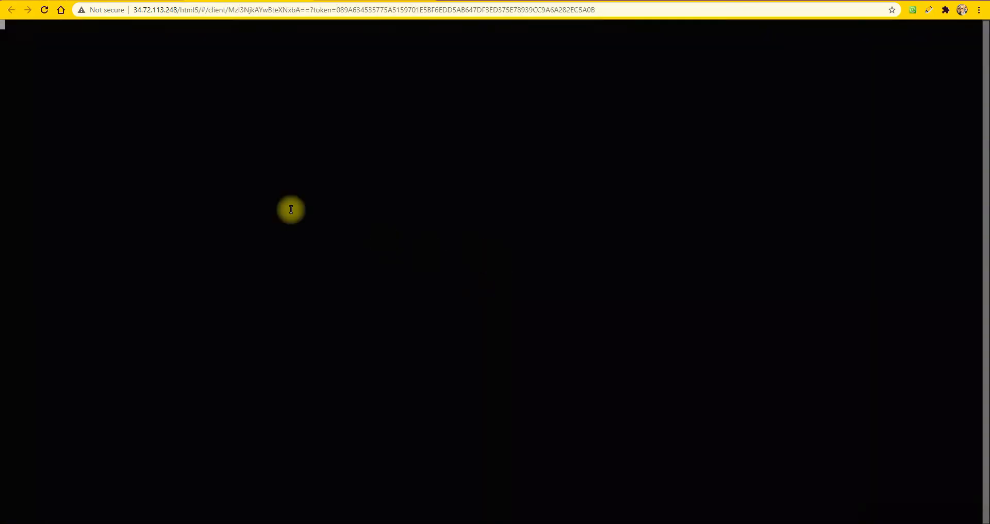
left_click(260, 173)
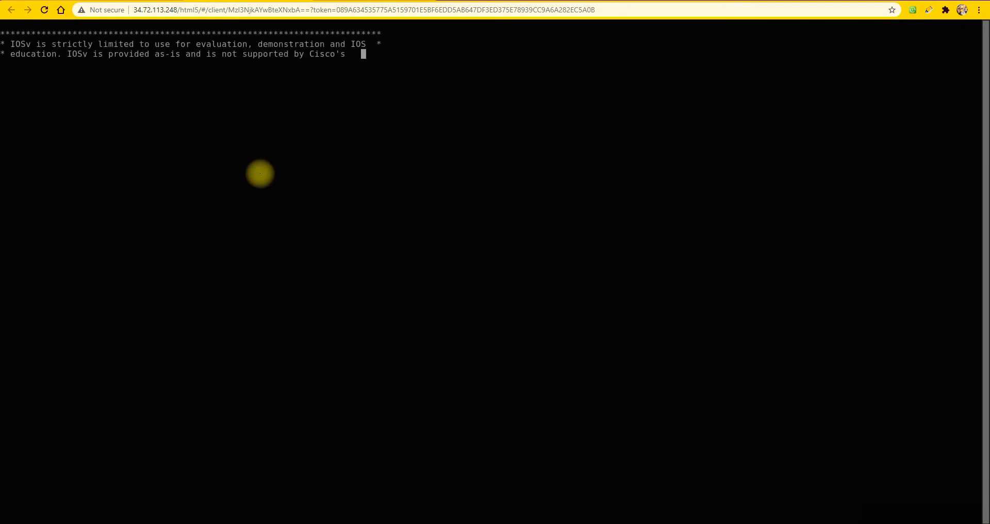
key("Return")
key("Return")
key("Return")
key("Return")
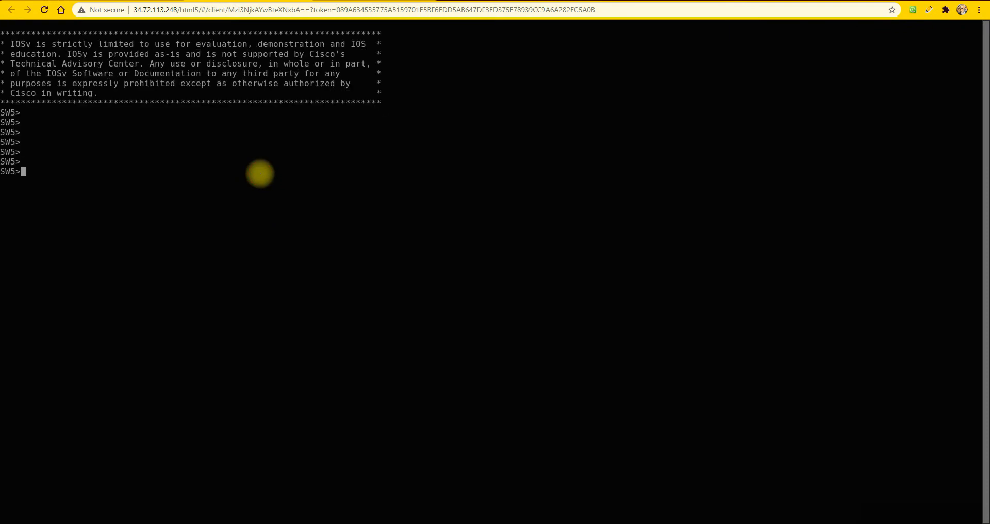
Enter configuration mode on SW5 and set interface g0/3 to switchport access mode
type("en")
key("Return")
type("conf t")
key("Return")
type("int g0/3")
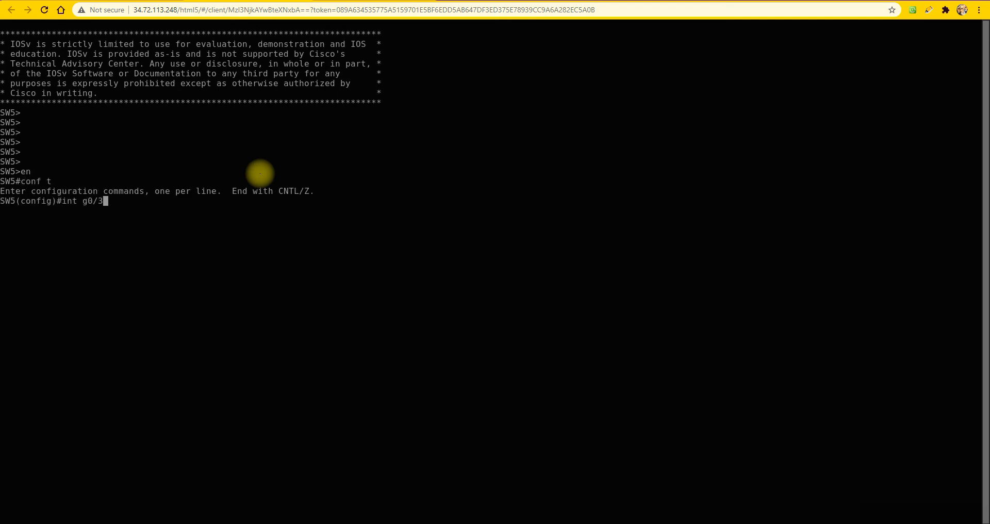
key("Return")
type("sw mo ac")
key("Return")
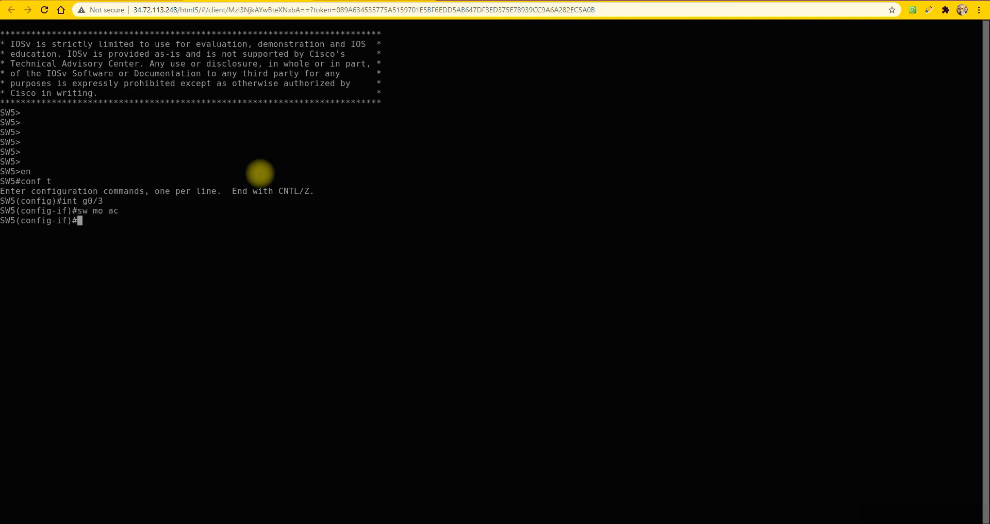
Assign the interface to access VLAN 3, enable it with no shutdown and save the switch configuration
type("sw ac va")
key("BackSpace")
type("lan 3")
key("Return")
type("n")
type("o sh")
key("Return")
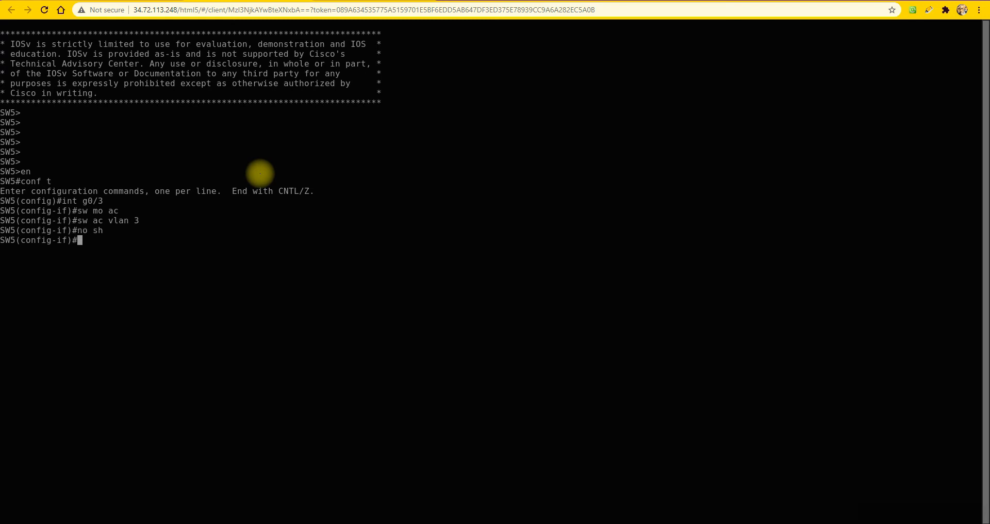
type("do wr")
key("Return")
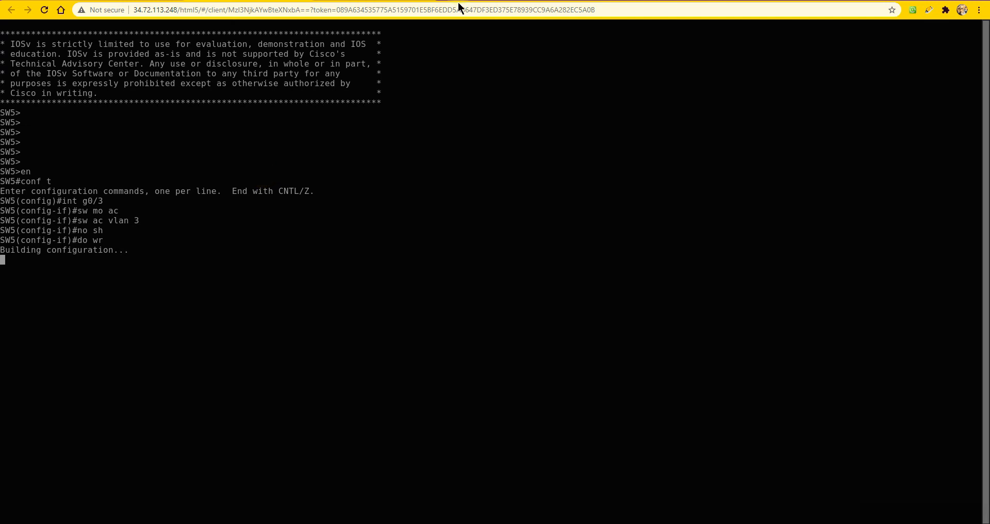
Switch to the Windows 7 admin PC and disable Internet Protocol Version 6 in the Local Area Connection properties
left_click(378, 2)
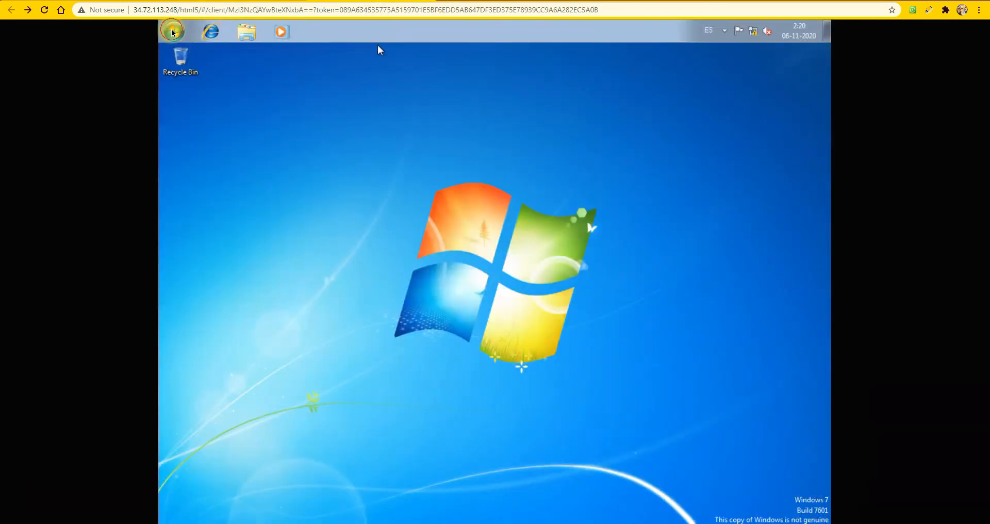
left_click(232, 90)
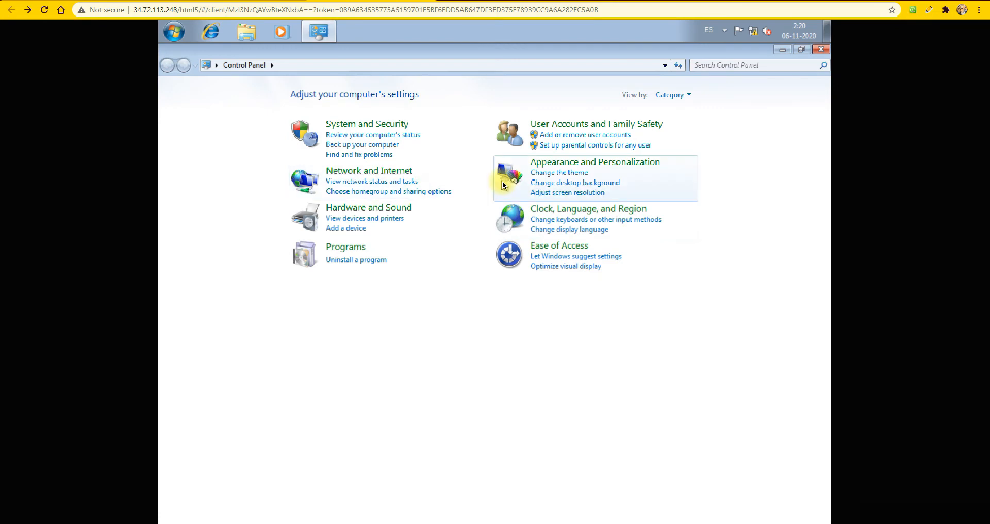
left_click(379, 172)
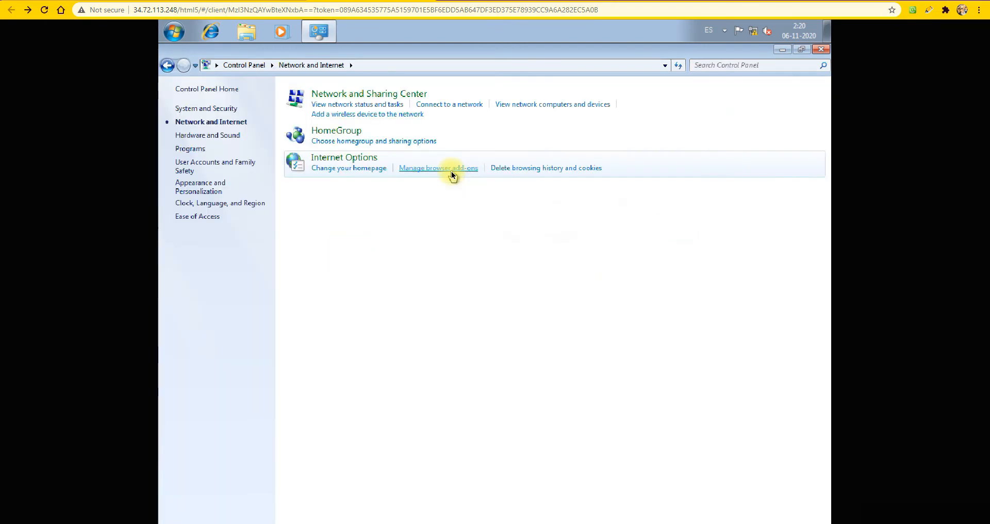
left_click(353, 94)
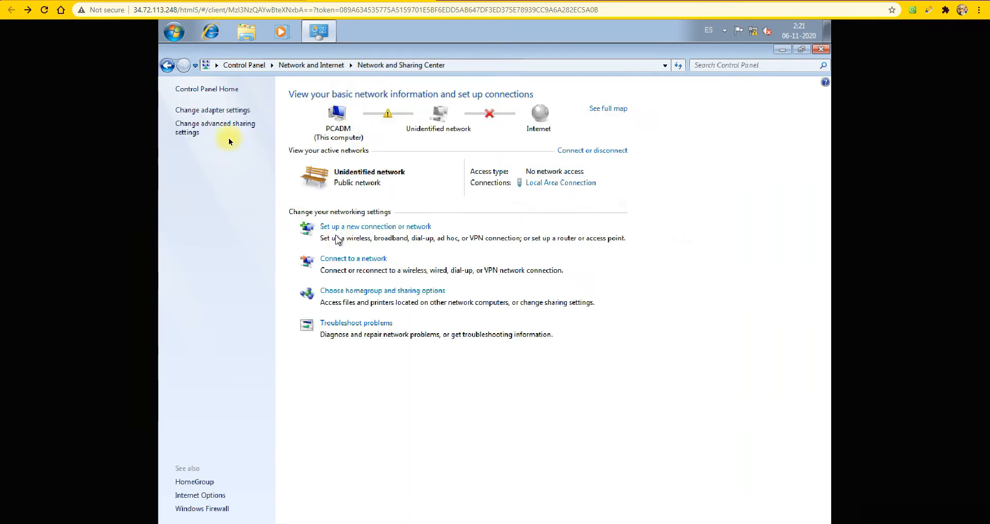
left_click(229, 109)
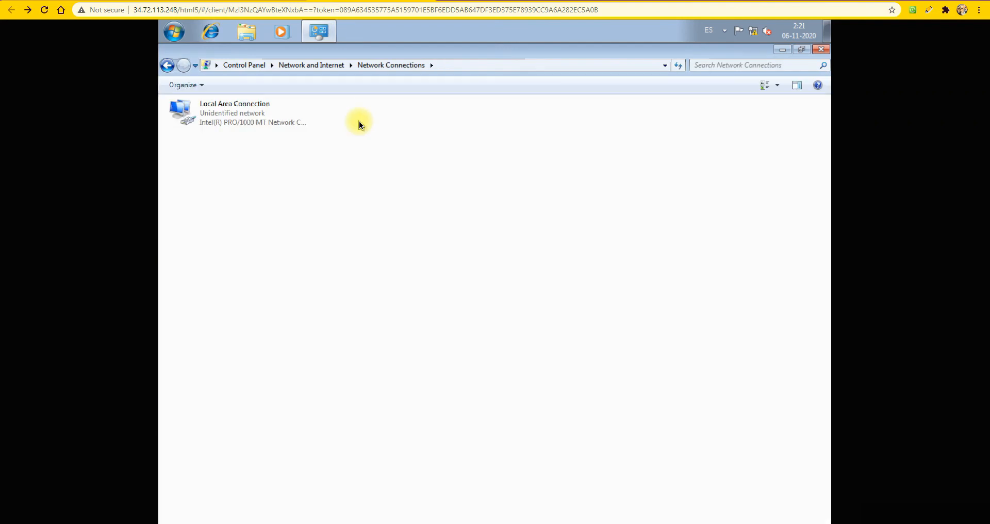
right_click(228, 119)
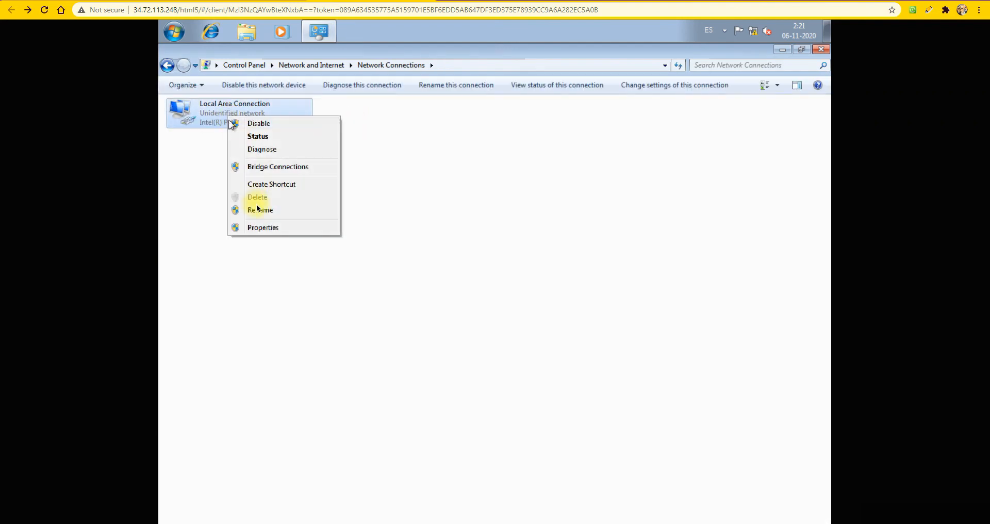
left_click(262, 227)
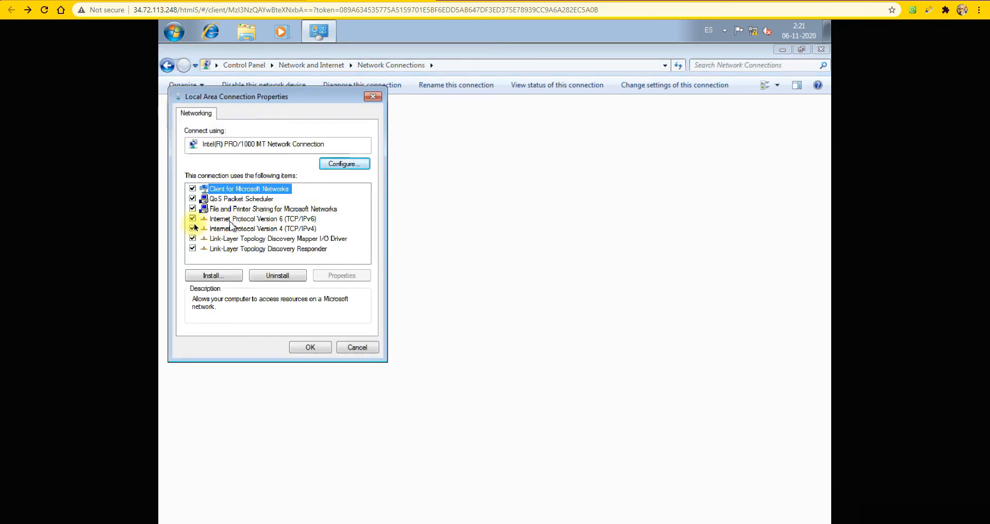
left_click(193, 218)
Give the connection's IPv4 settings the static IP address 10.10.3.5 and subnet mask 255.255.255.0
double_click(232, 230)
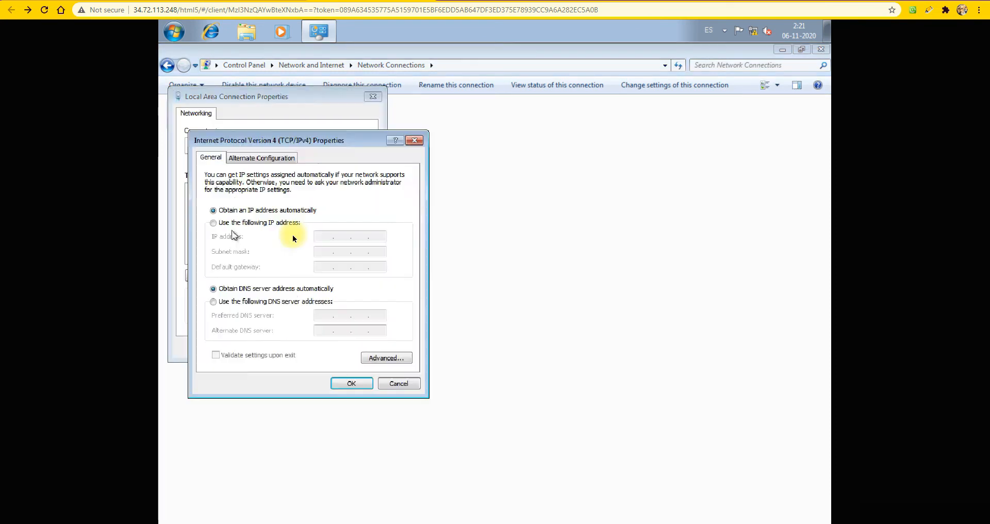
left_click(287, 224)
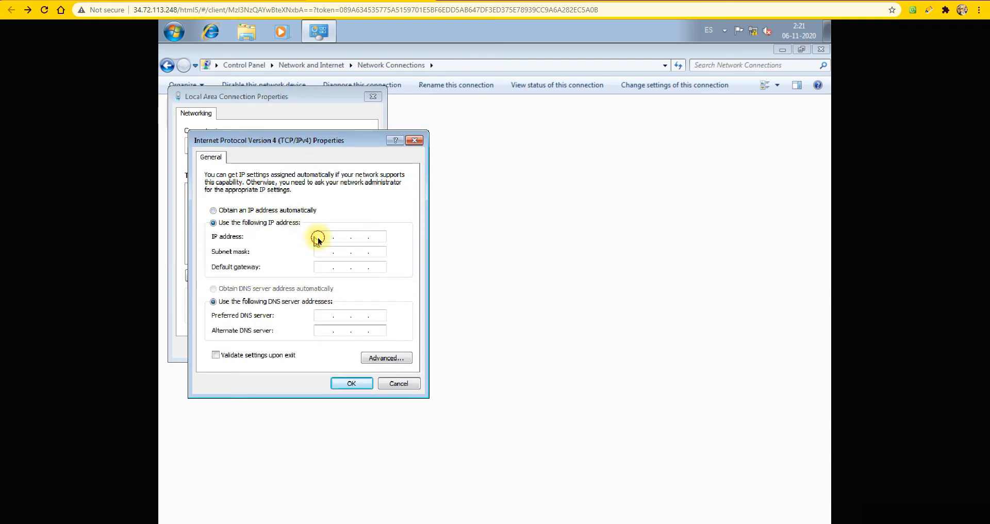
left_click(321, 237)
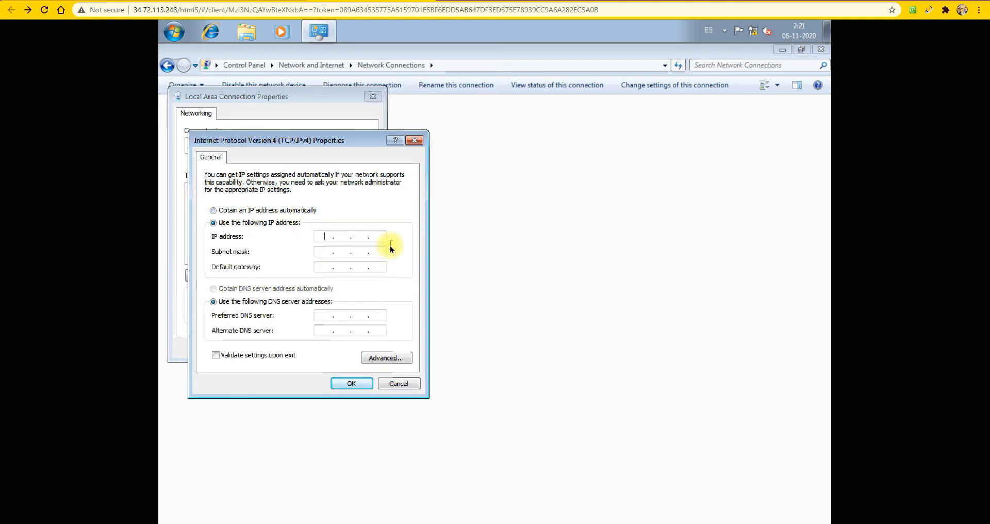
type("0.10.3.5")
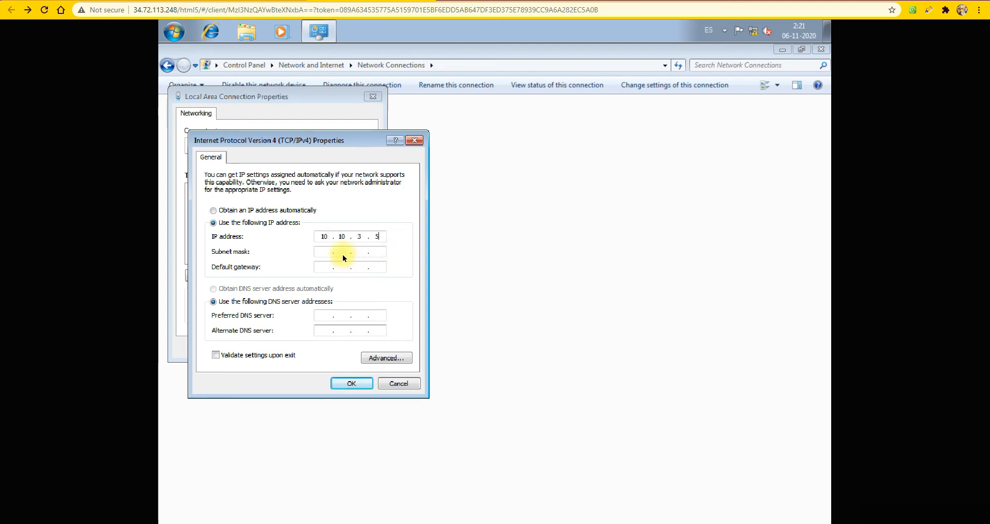
left_click(319, 251)
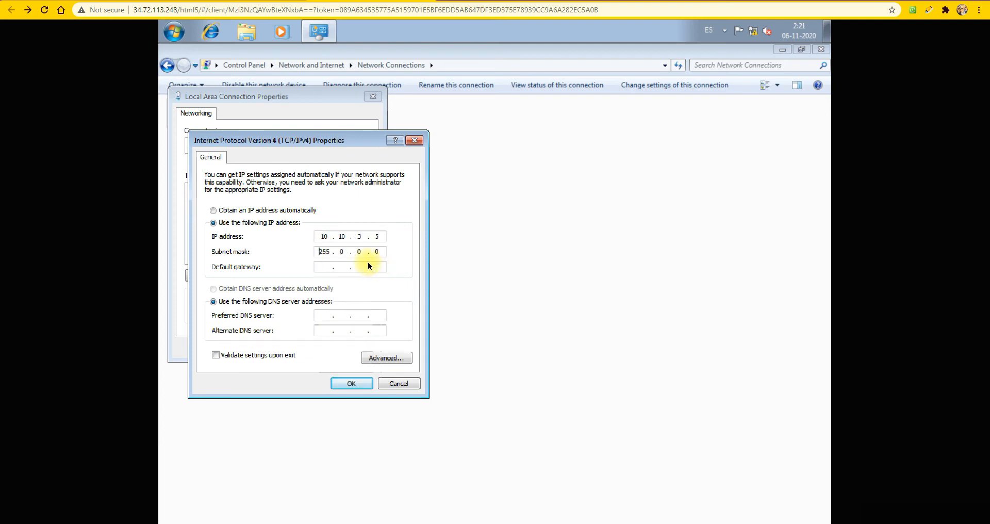
left_click(341, 251)
type("255 . 255 .")
Set the default gateway to 10.10.3.1 and the preferred DNS server to 8.8.8.8, and apply the connection settings
left_click(330, 267)
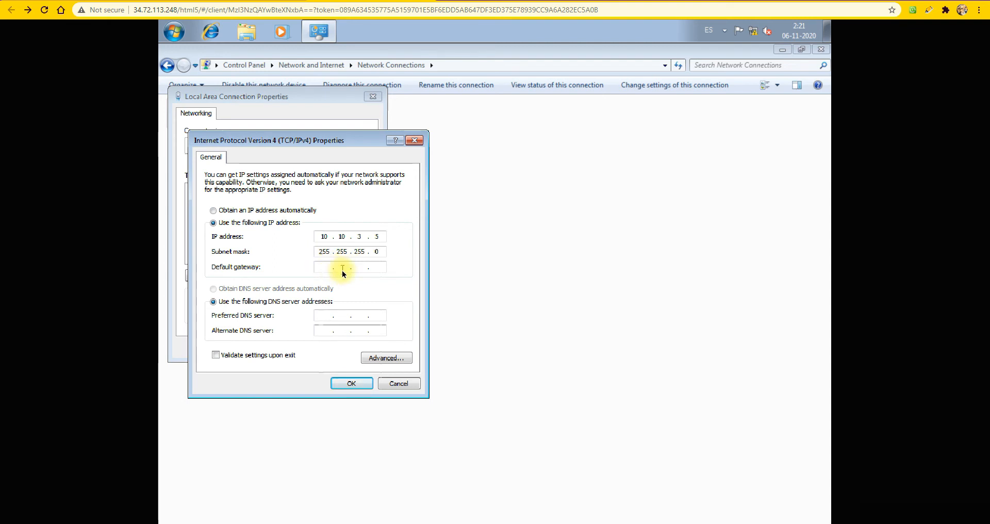
type("10.10.3.1")
left_click(352, 321)
type("8.8.8.8")
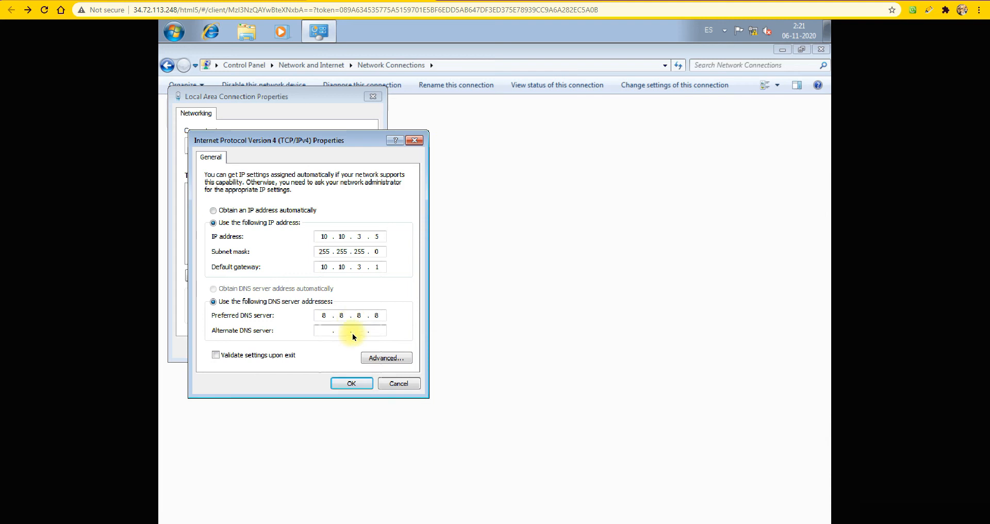
left_click(338, 383)
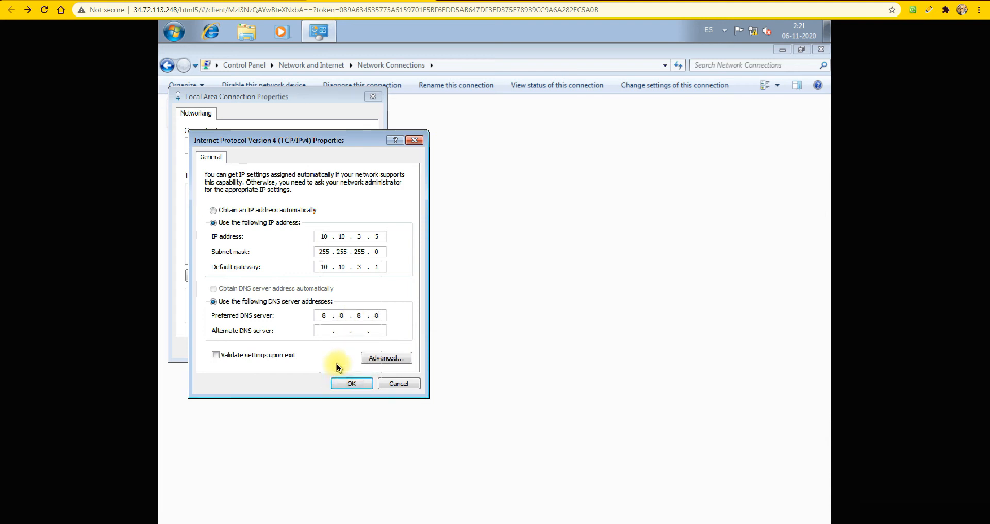
left_click(358, 382)
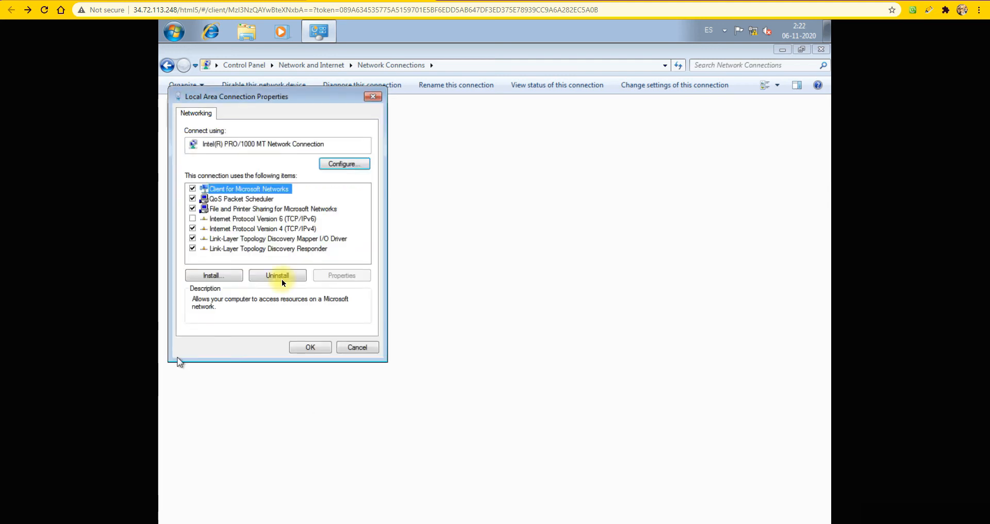
left_click(311, 349)
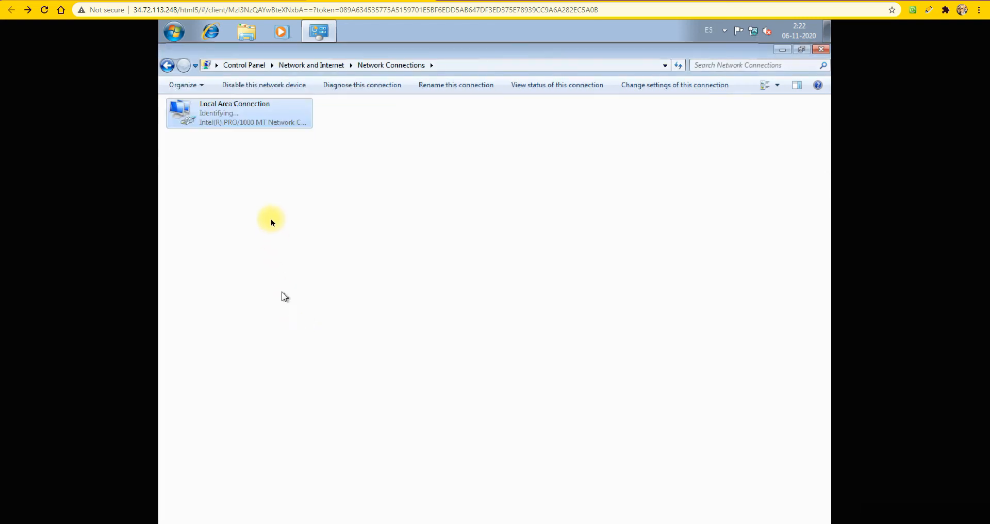
Open a Command Prompt on the admin PC and dismiss the network location request
left_click(173, 32)
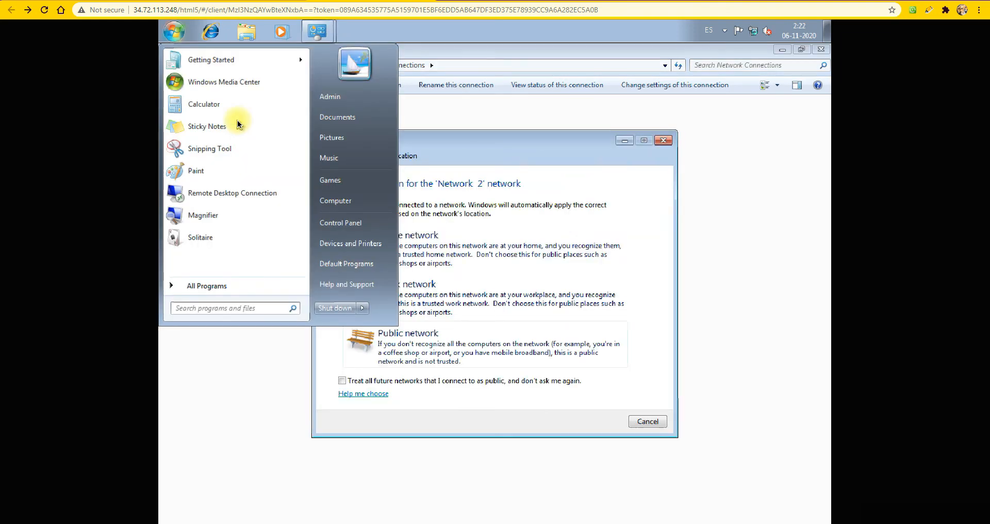
type("cmd")
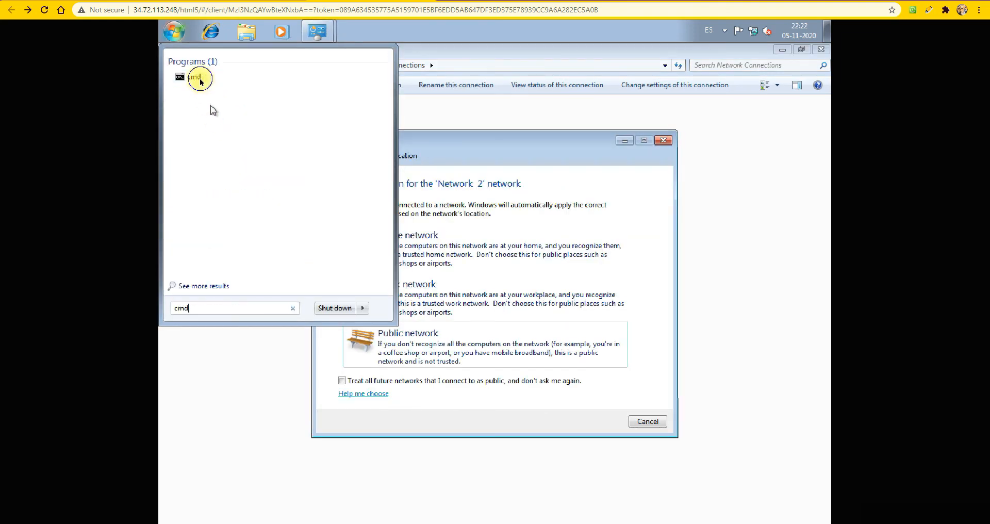
right_click(199, 78)
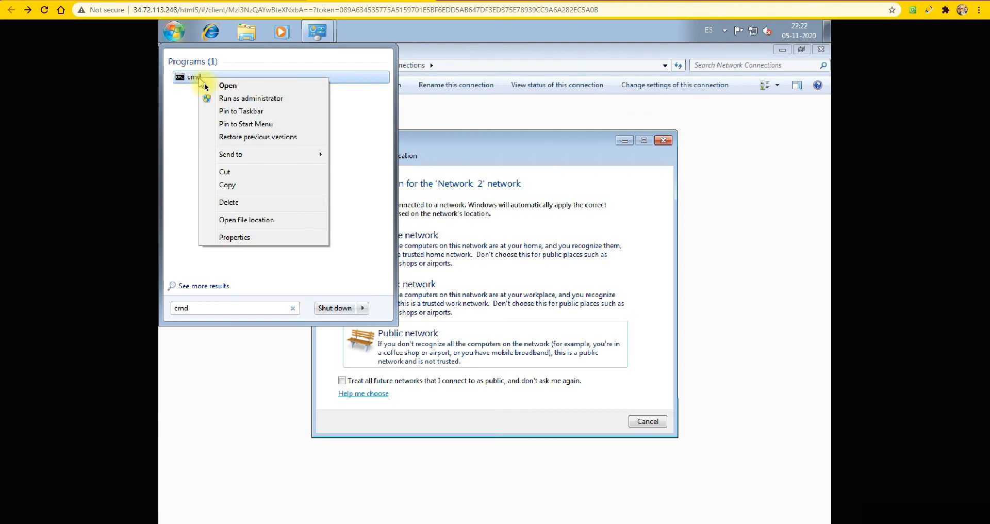
left_click(251, 112)
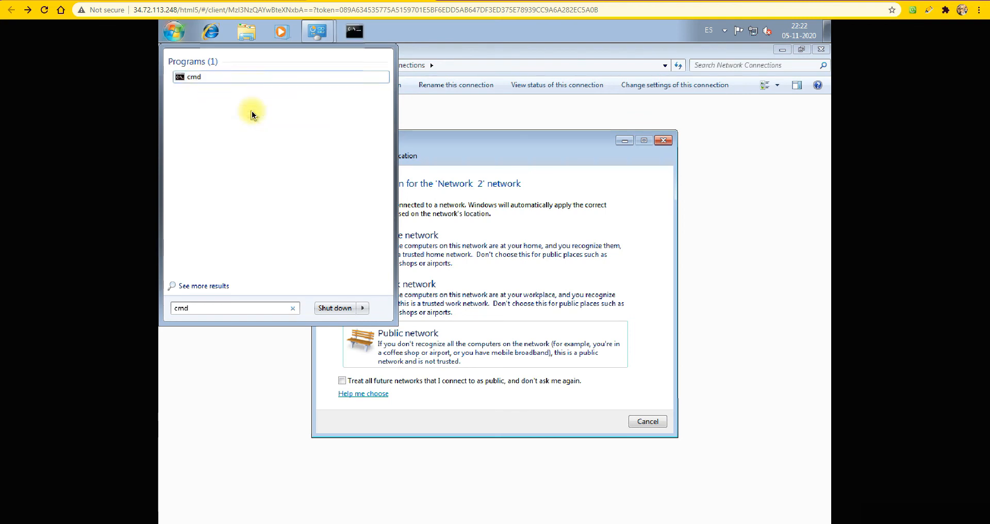
left_click(404, 33)
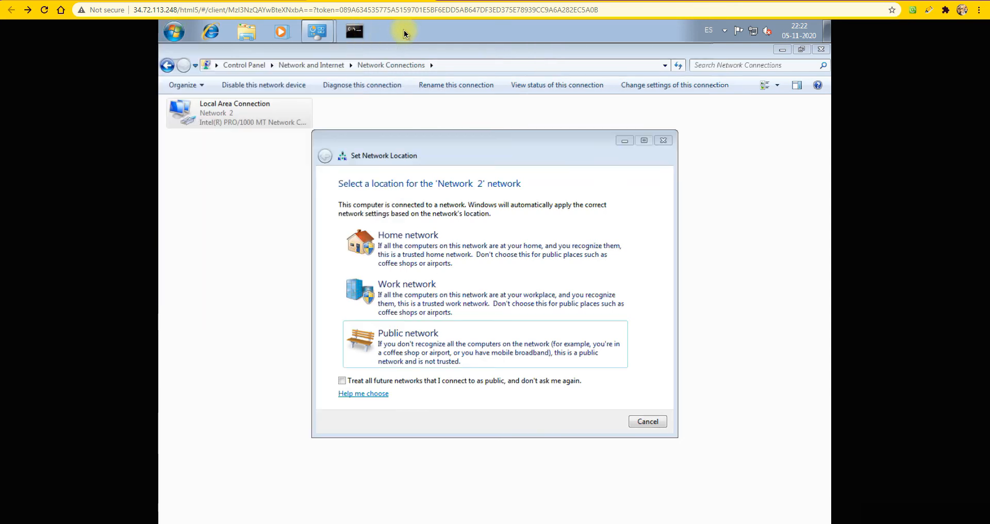
left_click(647, 421)
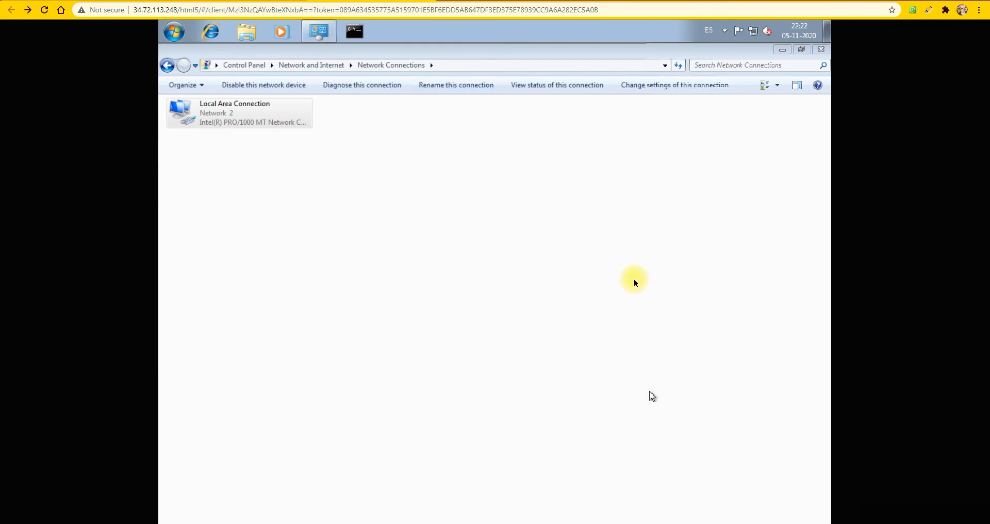
left_click(355, 31)
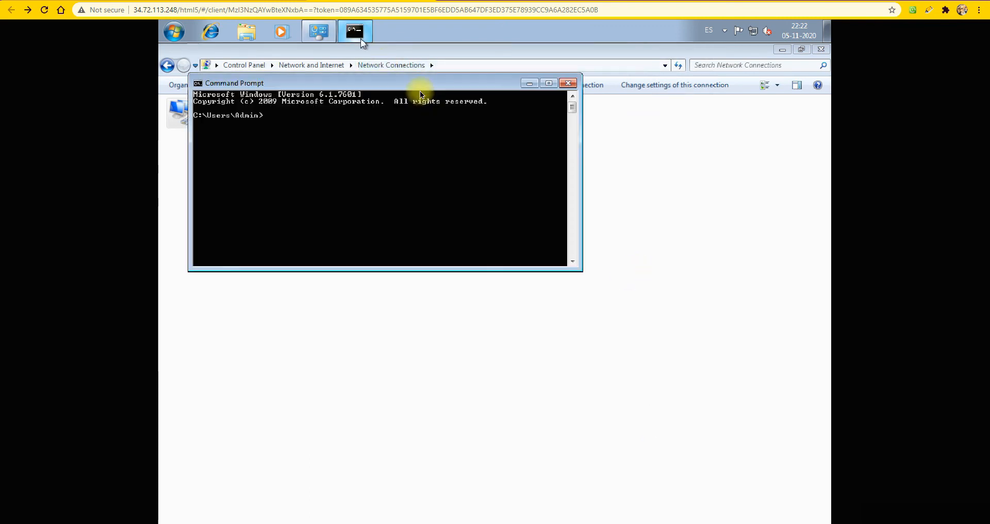
Check the PC's network configuration with ipconfig
type("ipcond")
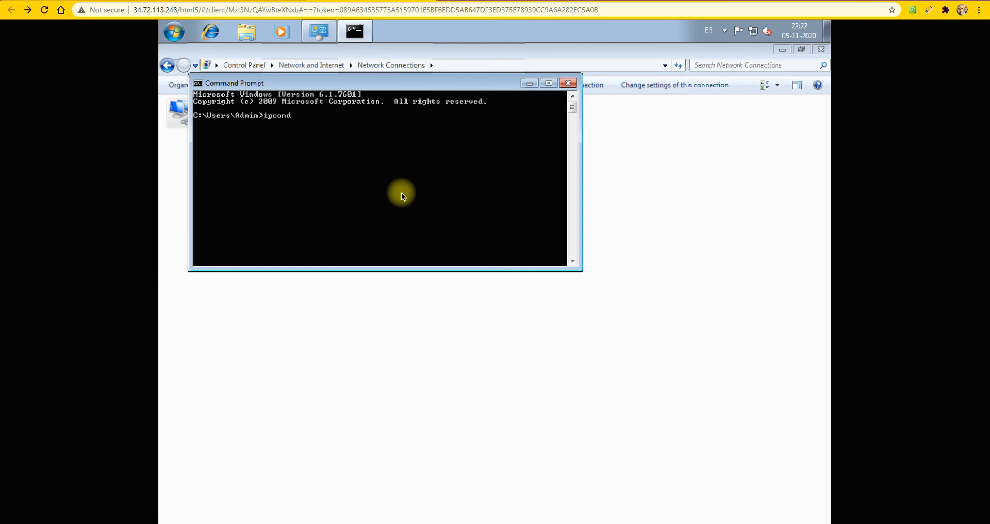
key("BackSpace")
type("fig")
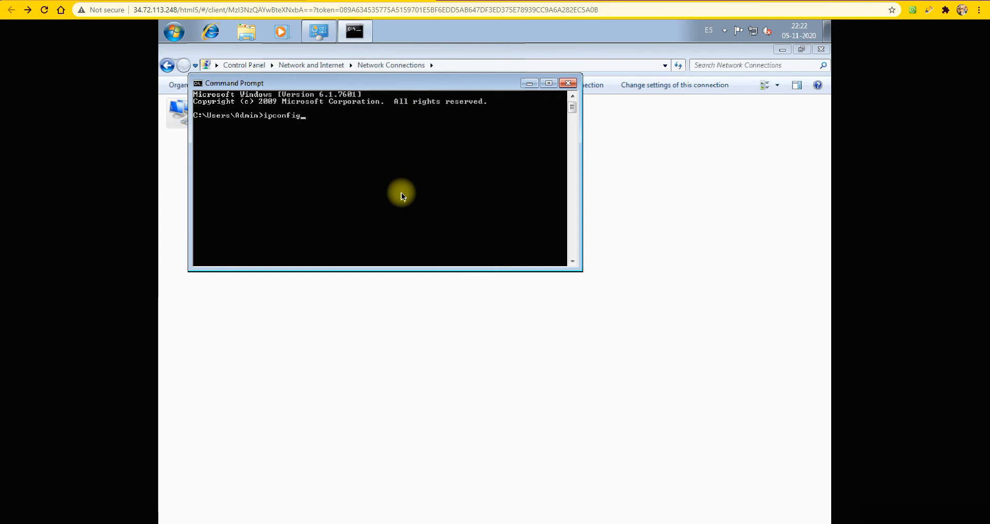
key("Return")
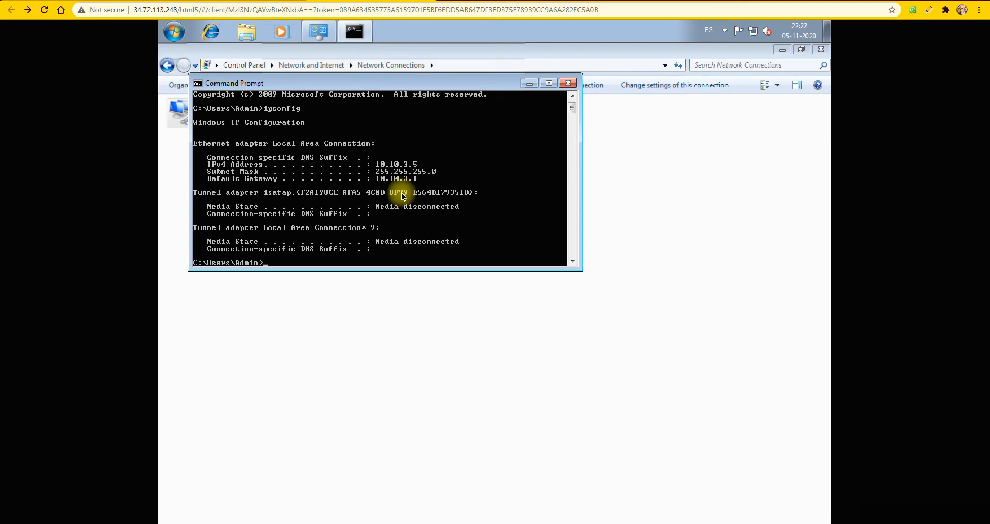
Test the PC's internet connectivity by pinging 8.8.8.8
type("ping 8.8.8.8")
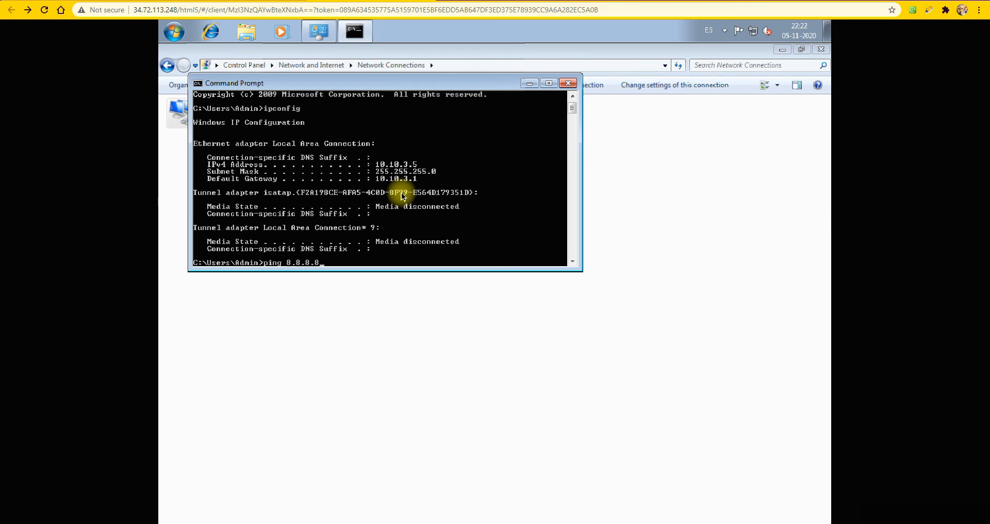
key("Return")
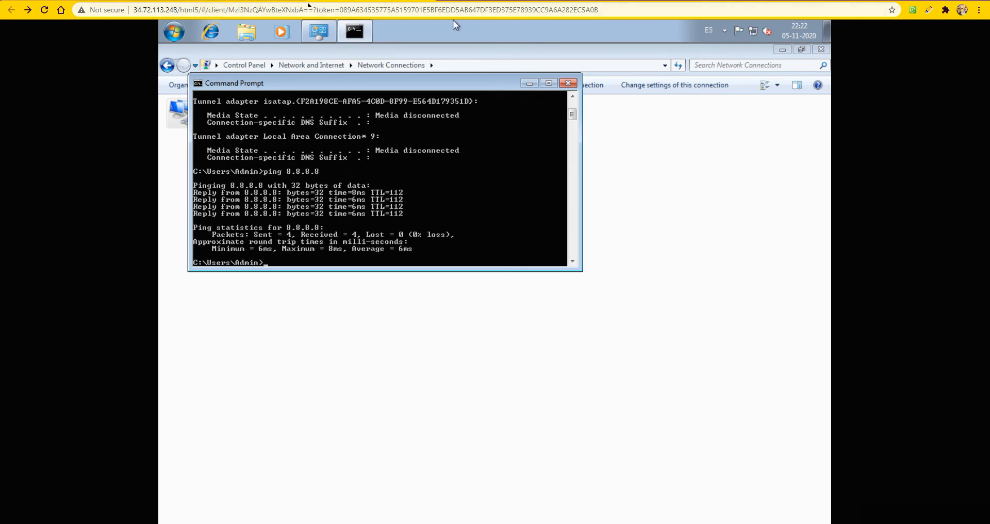
Switch to the script_video.txt notes in Notepad and add the line "ok , so we have internet and network comunication"
key("alt+Tab")
scroll(701, 229, "down", 3)
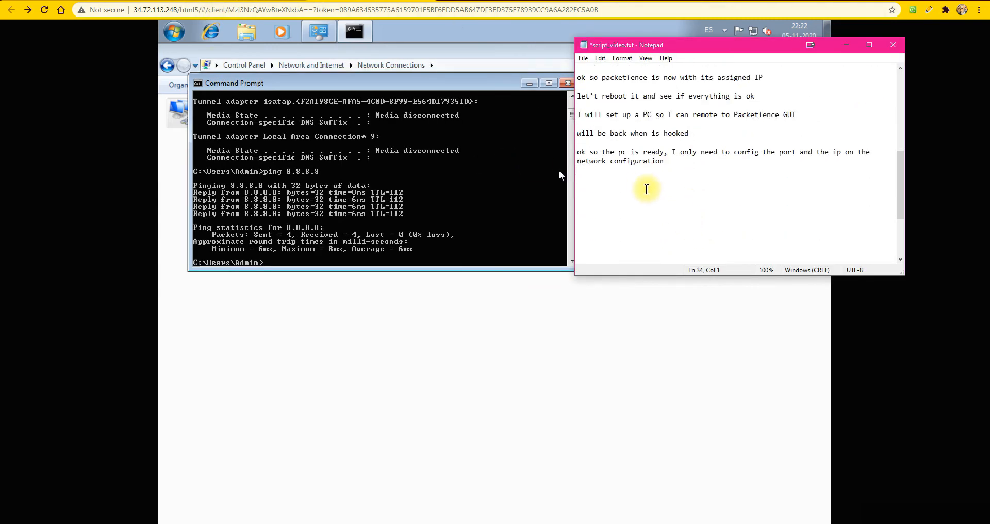
type("ok , so we have i")
type("nter")
key("BackSpace")
key("BackSpace")
key("BackSpace")
key("BackSpace")
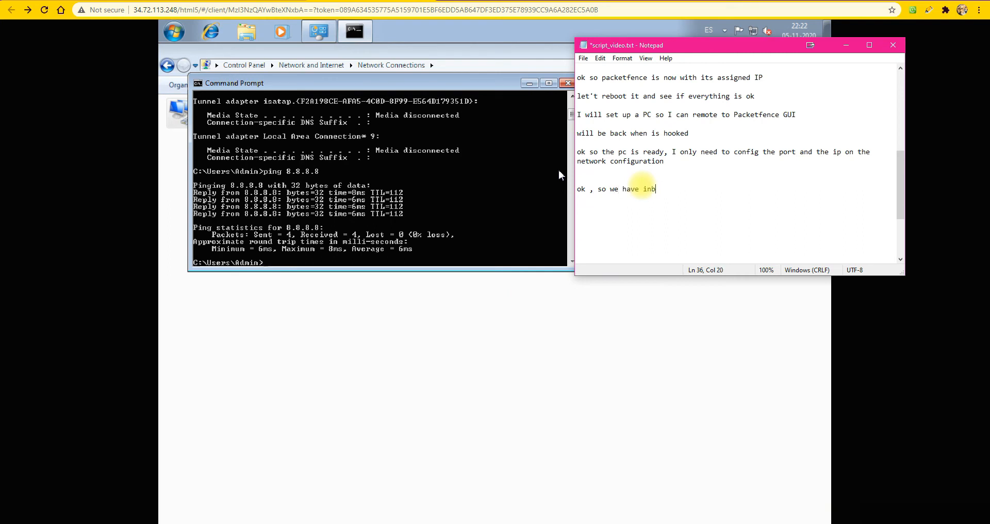
type("nternet and th")
type("e")
key("BackSpace")
key("BackSpace")
key("BackSpace")
key("BackSpace")
type("n")
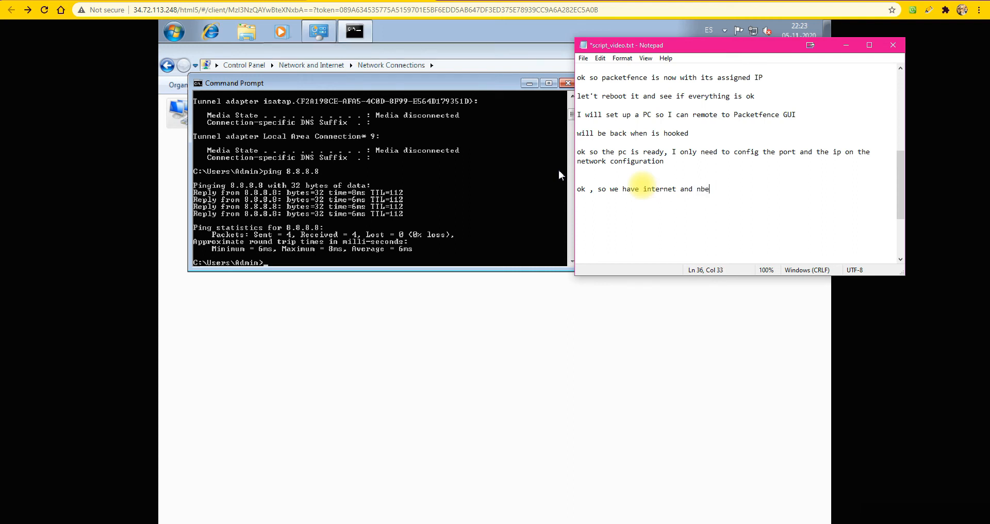
type("etwork c")
type("municatio")
key("BackSpace")
key("BackSpace")
key("BackSpace")
key("BackSpace")
key("BackSpace")
key("BackSpace")
key("BackSpace")
key("BackSpace")
key("BackSpace")
type("p")
key("BackSpace")
type("omunication")
key("Return")
key("Return")
Add the note "if we notice packetfence is ready with its ip to be configured" to the script, split over two lines after "ip"
type("if we notice ")
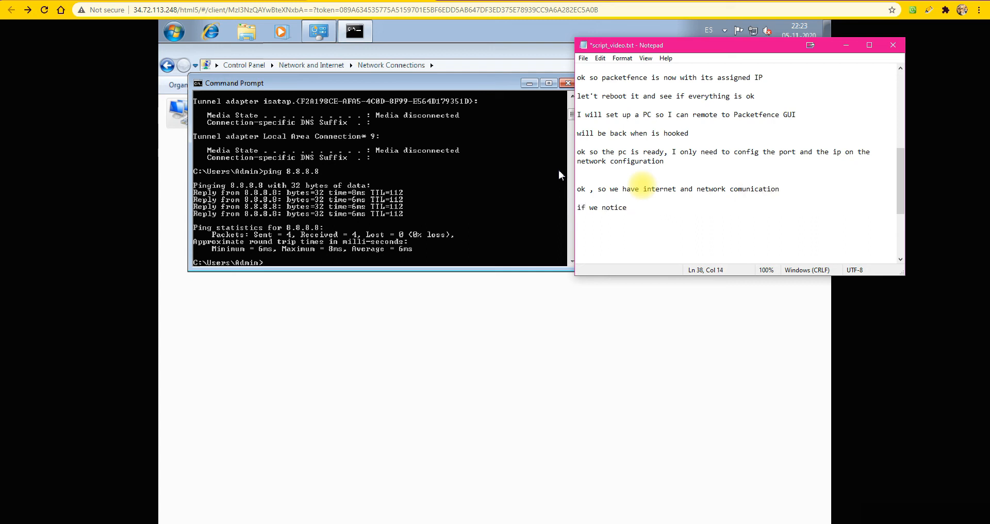
type("packetfence is ready with")
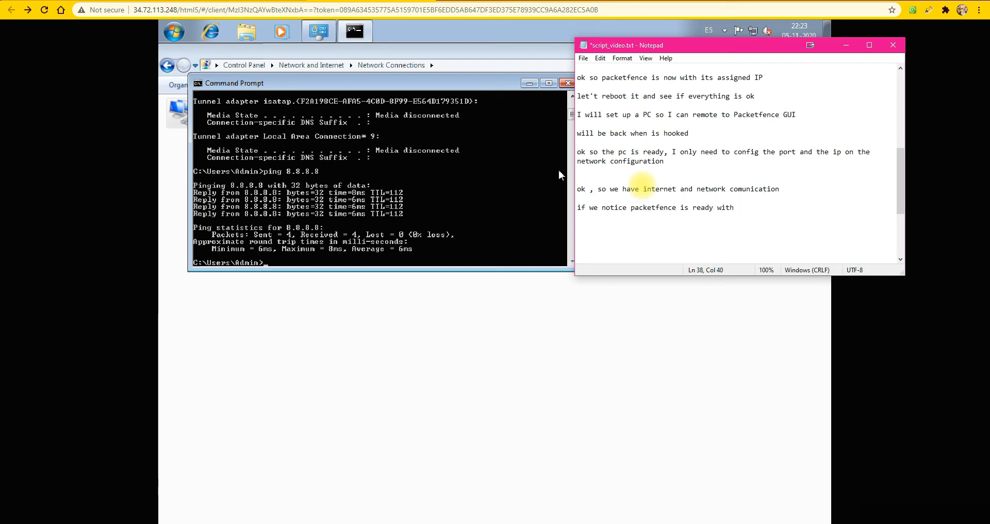
type("its u")
type("p")
key("Return")
type("to be o")
key("BackSpace")
type("configured")
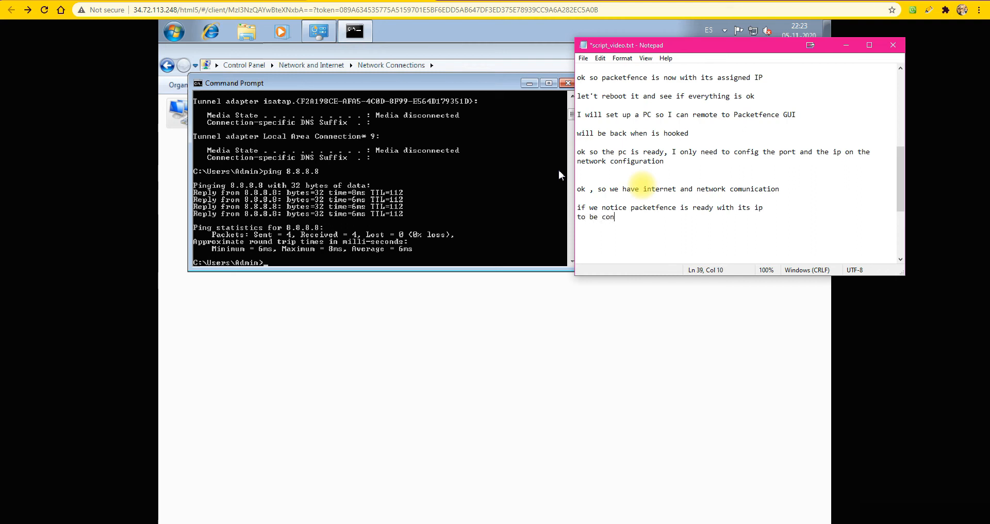
key("Return")
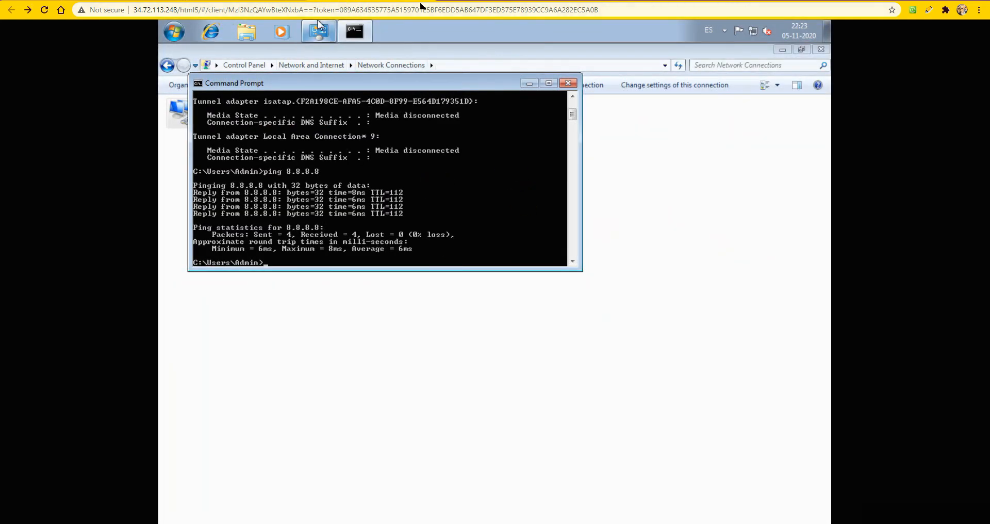
Add the line "I will quickly install firefox to handle packetfence gui" to the Notepad script
key("alt+Tab")
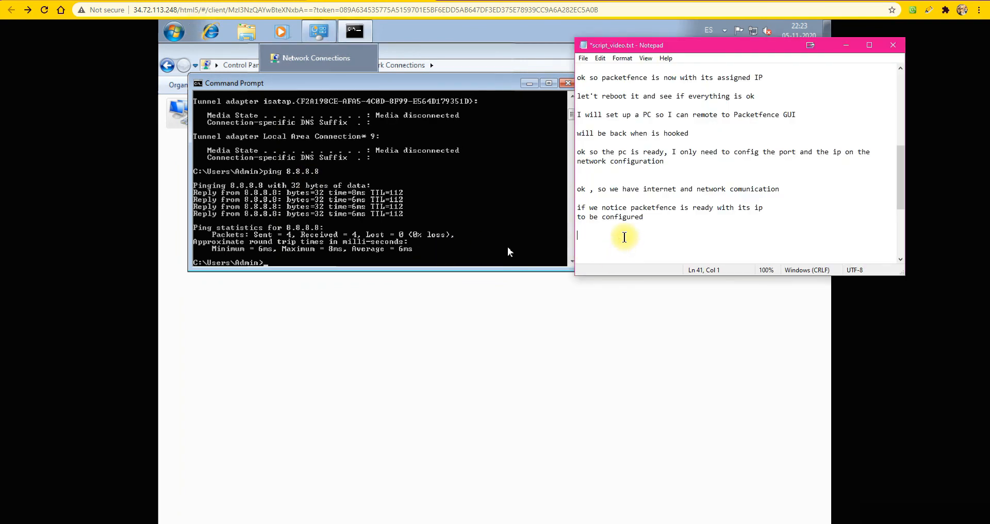
key("Return")
type("I will quick")
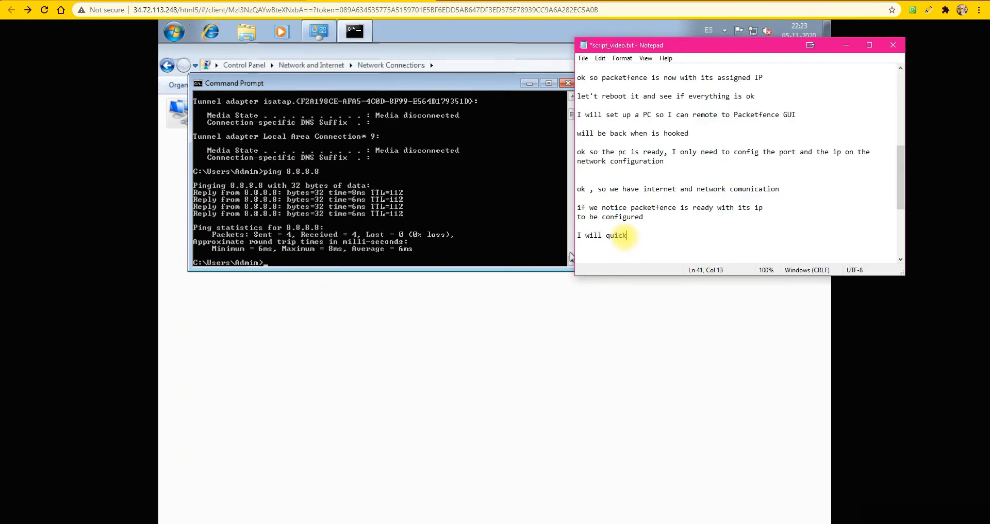
type("ly install ")
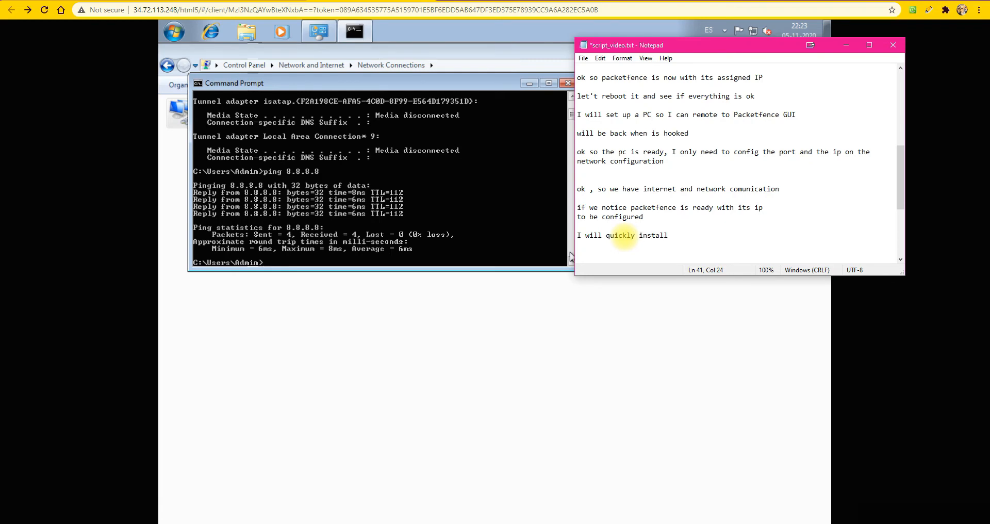
type("firefox to handle packetfence gui")
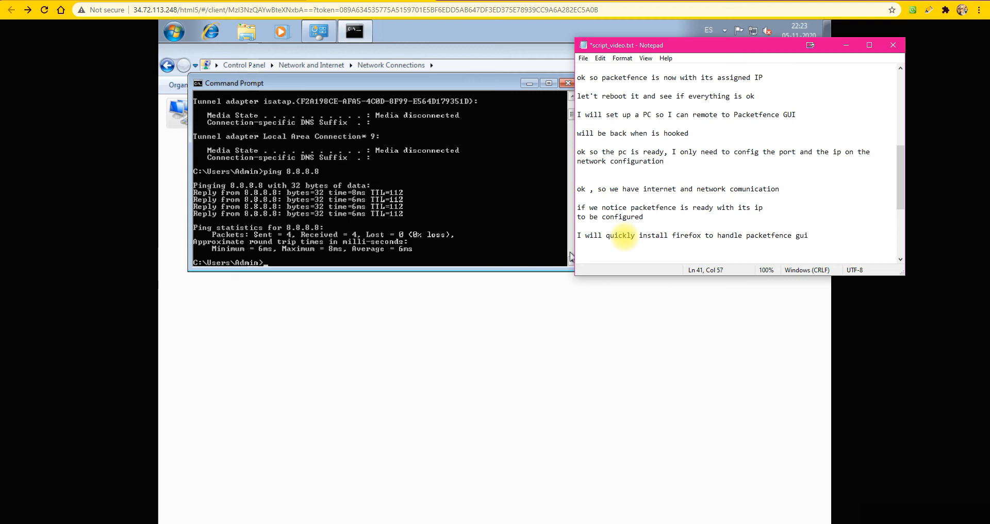
left_click(936, 514)
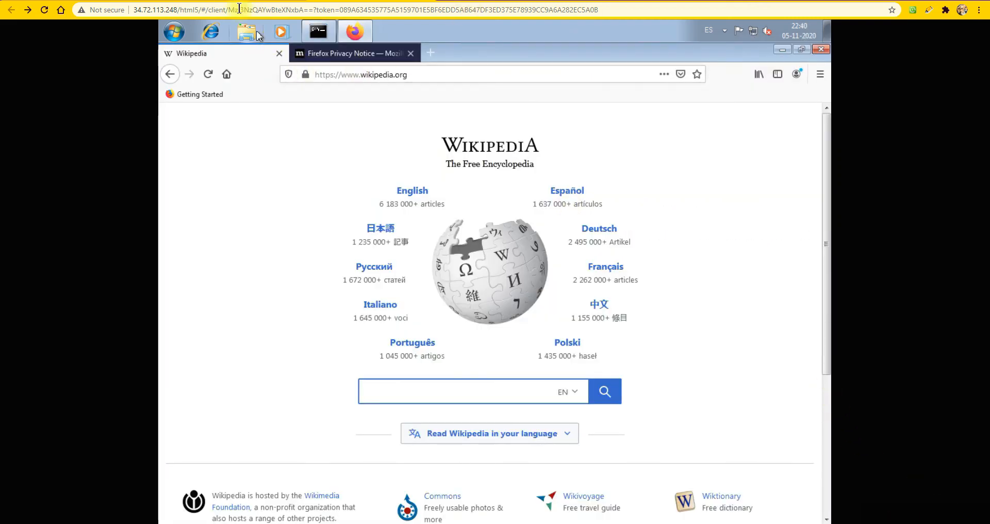
Return to the Notepad script and add the line "ok , so the installation is done of ff"
left_click(211, 1)
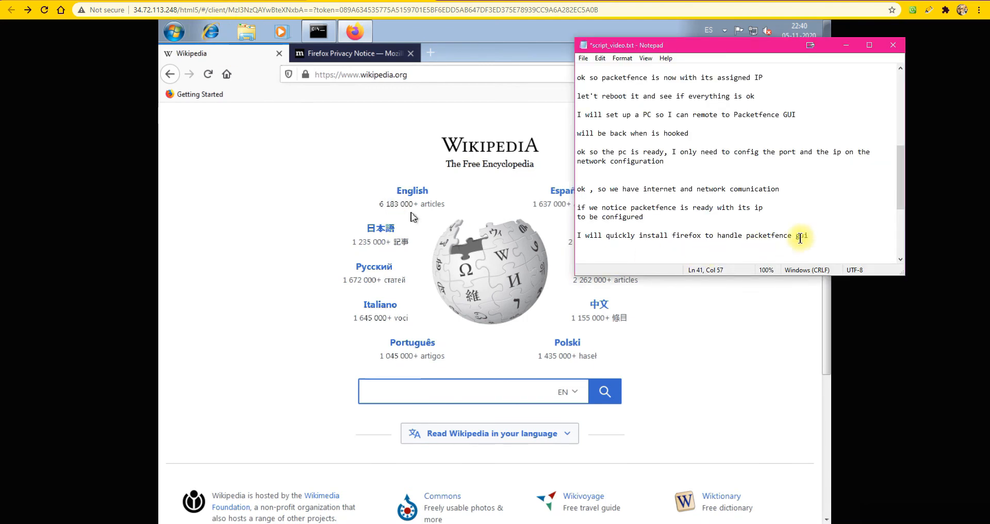
key("Return")
key("Return")
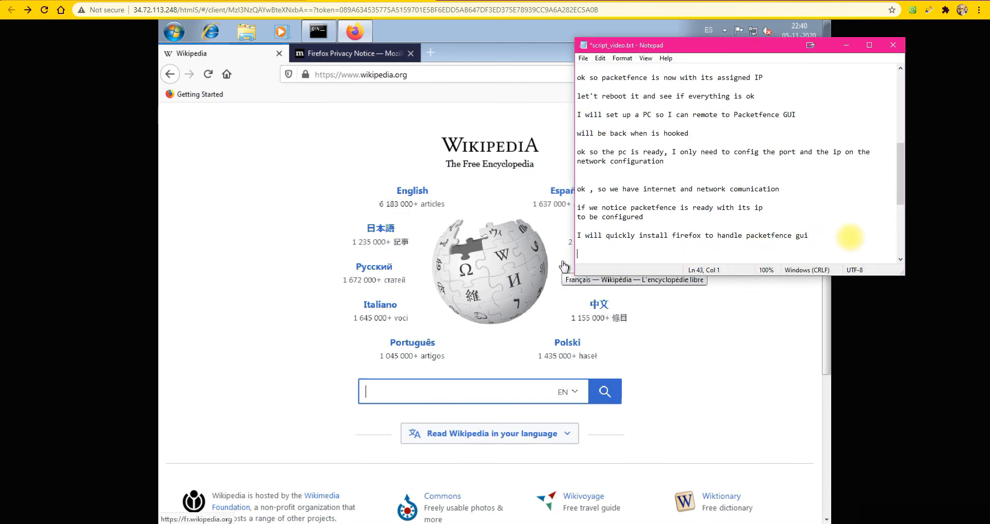
type("ok , so the installation is don")
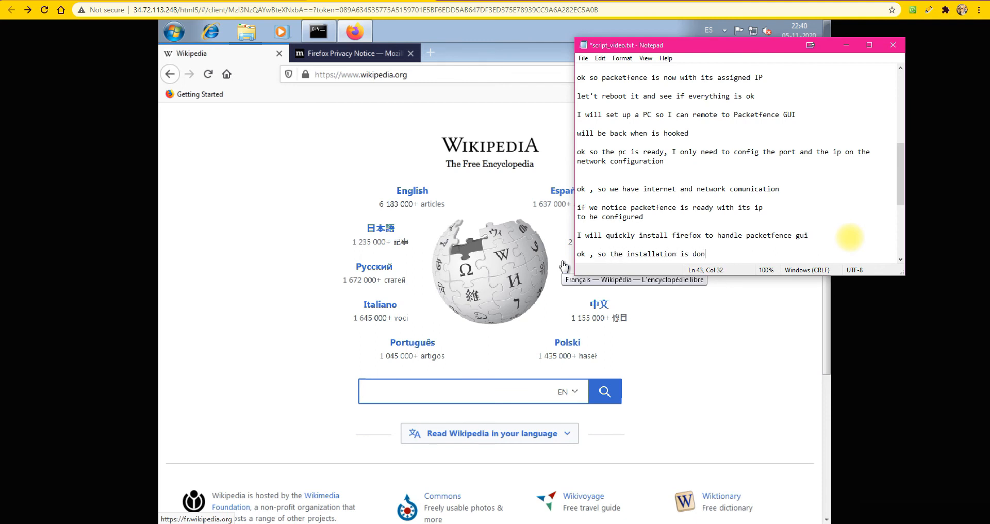
type("e of ff")
key("Return")
key("Return")
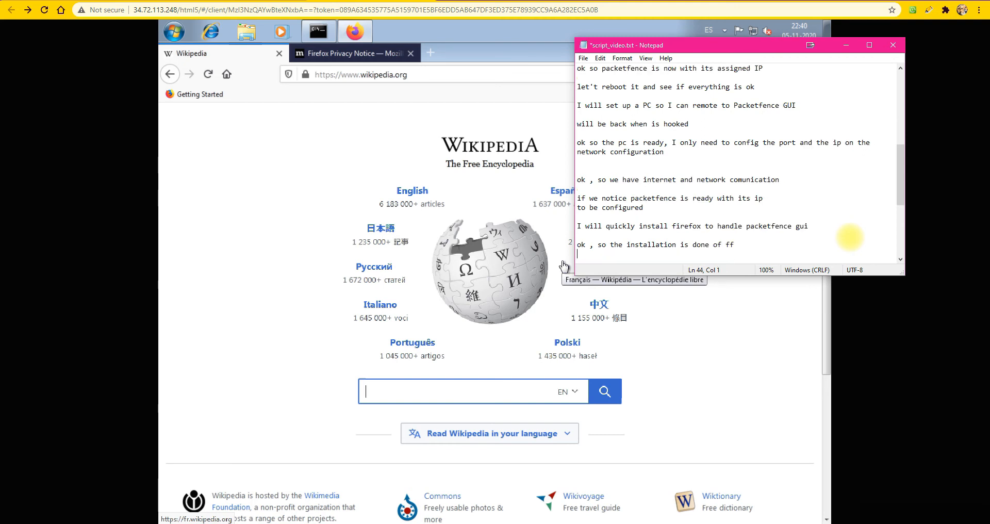
Add the closing line "lets take control of Packetfence now" to the Notepad script
type("lets t")
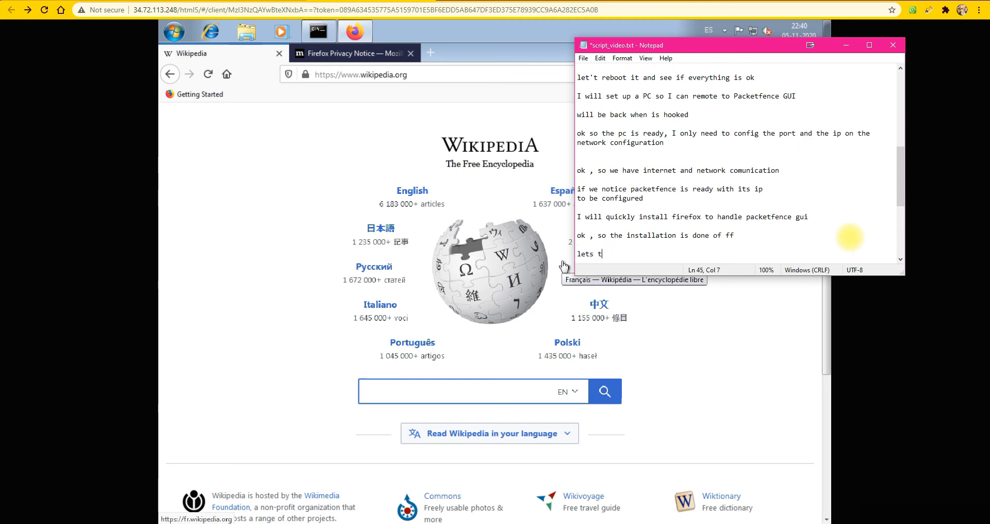
type("ake control of Packetfence now")
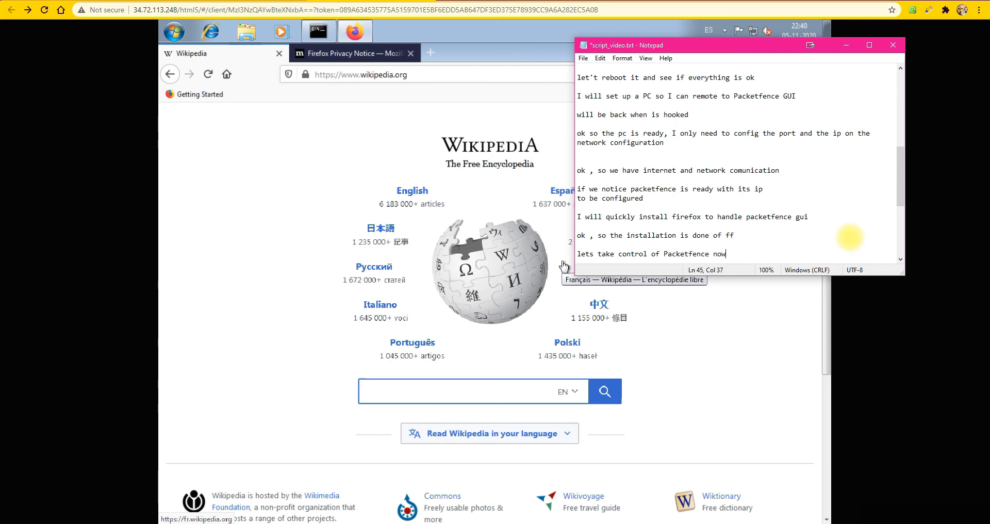
key("Return")
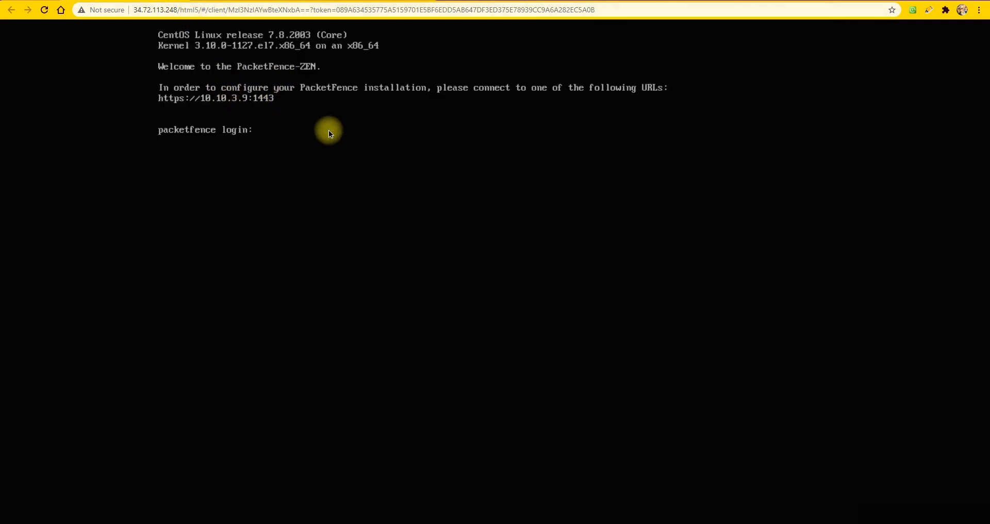
Try to log in to the PacketFence console as root
type("root")
key("Return")
key("Return")
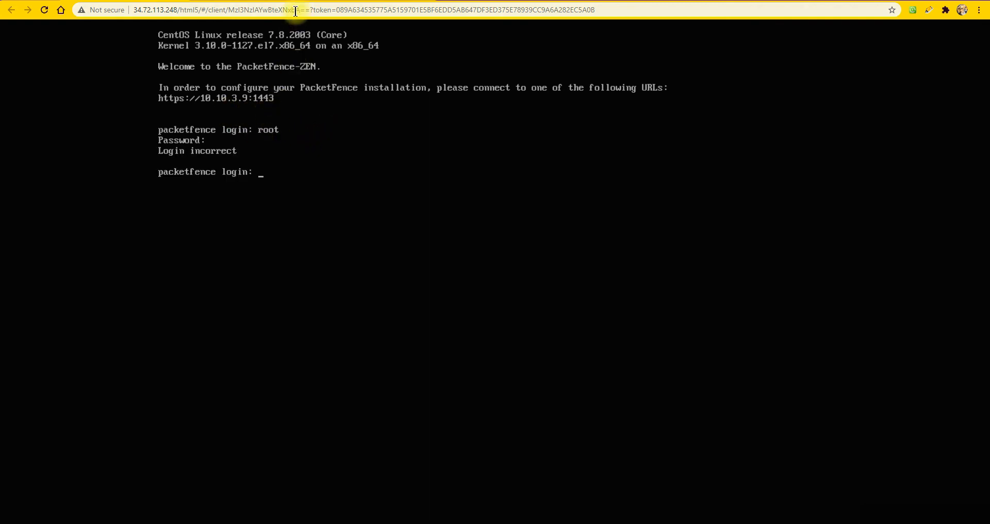
Start another PacketFence console login with the user name root
type("root")
key("Return")
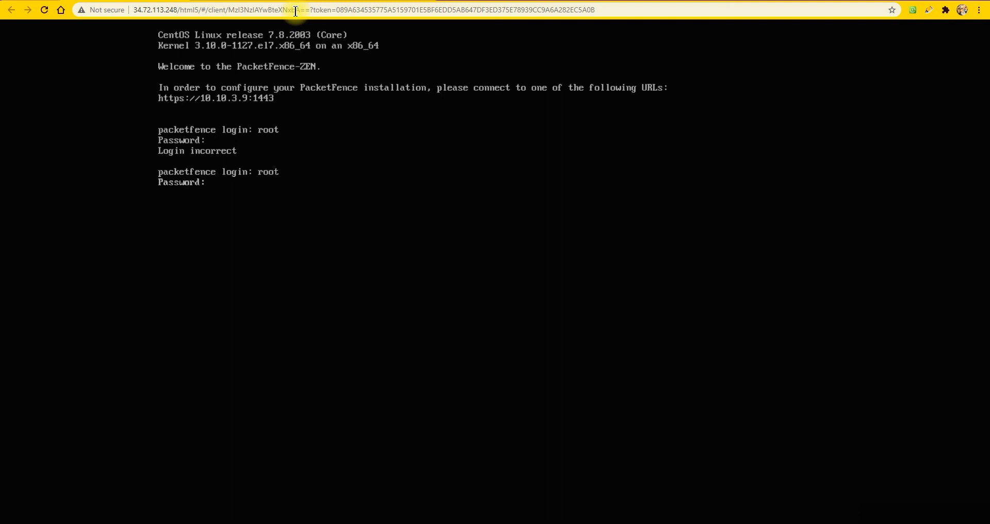
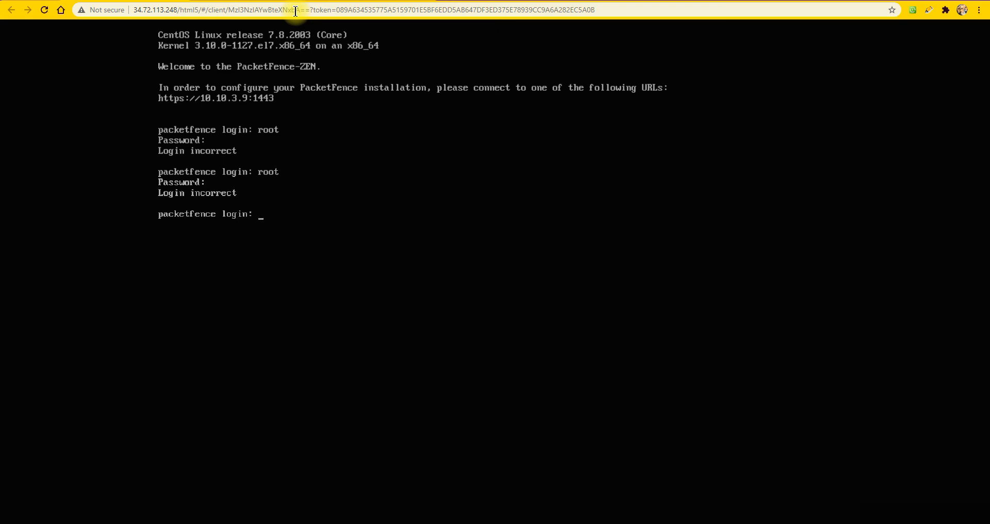
Log in to the PacketFence console as root with the account password
type("root")
key("Return")
key("Return")
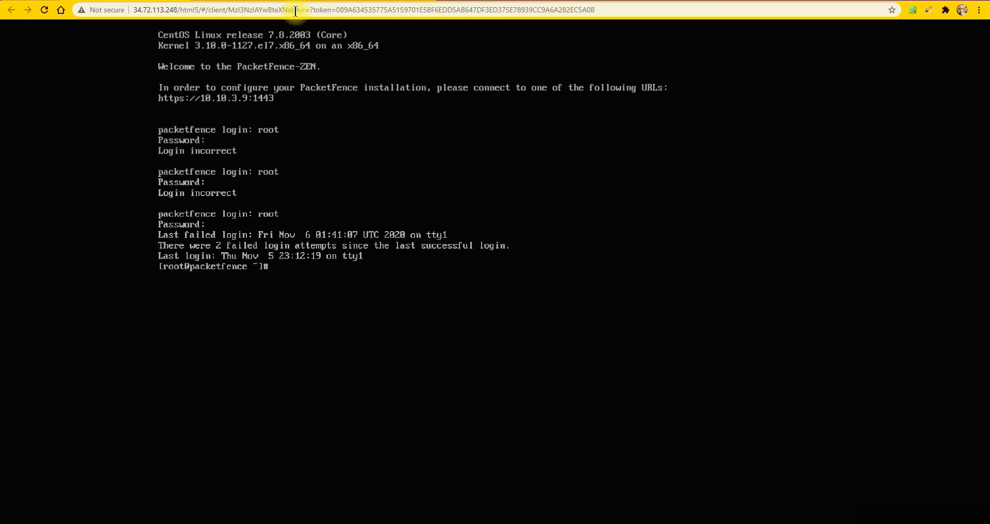
left_click(339, 2)
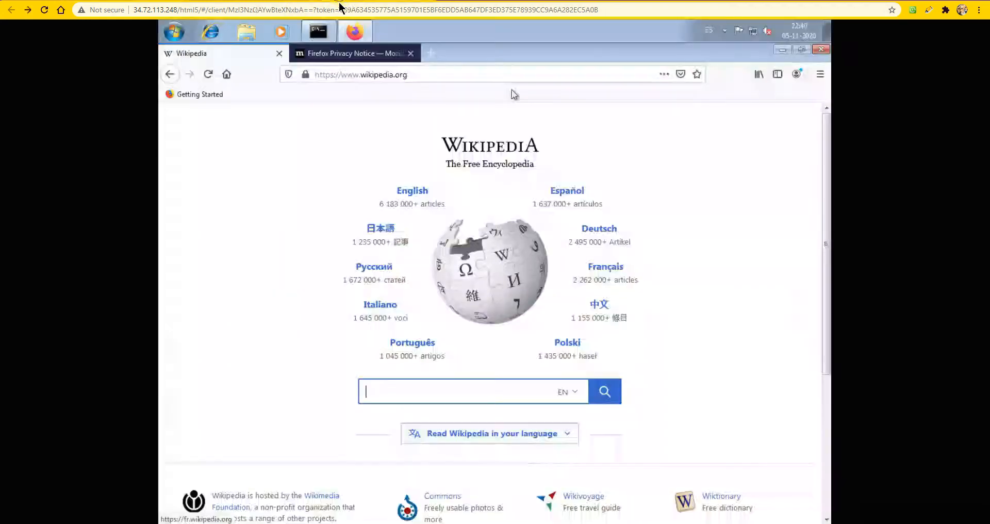
left_click(345, 75)
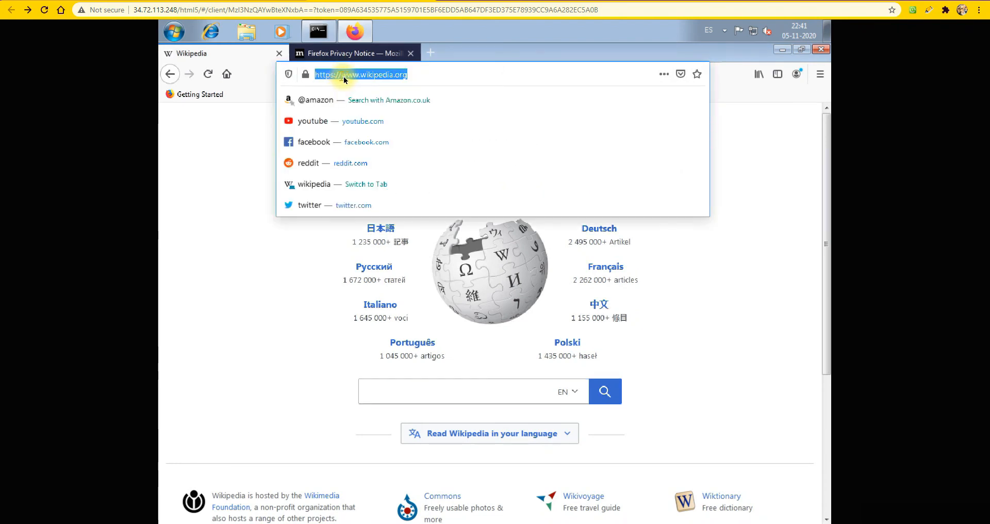
left_click(343, 76)
left_click(440, 76, "shift")
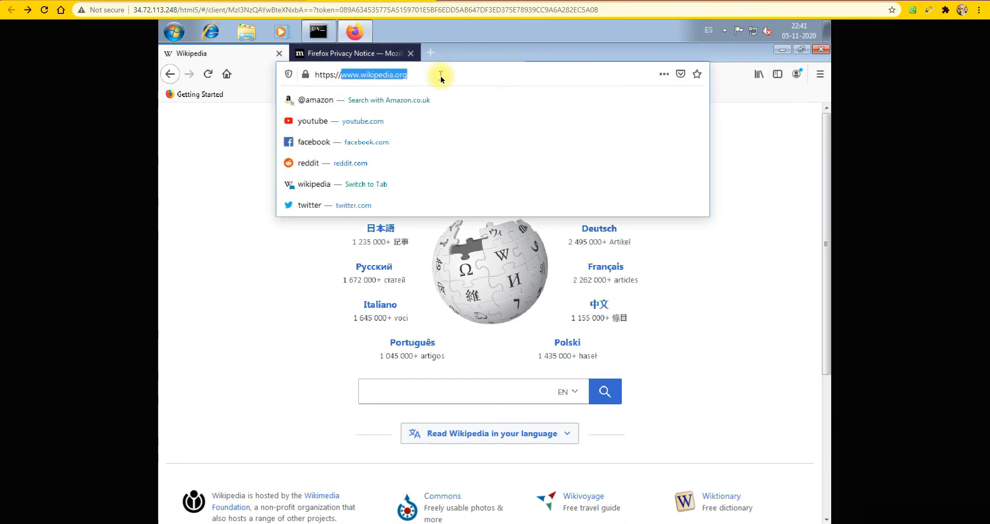
type("10.10")
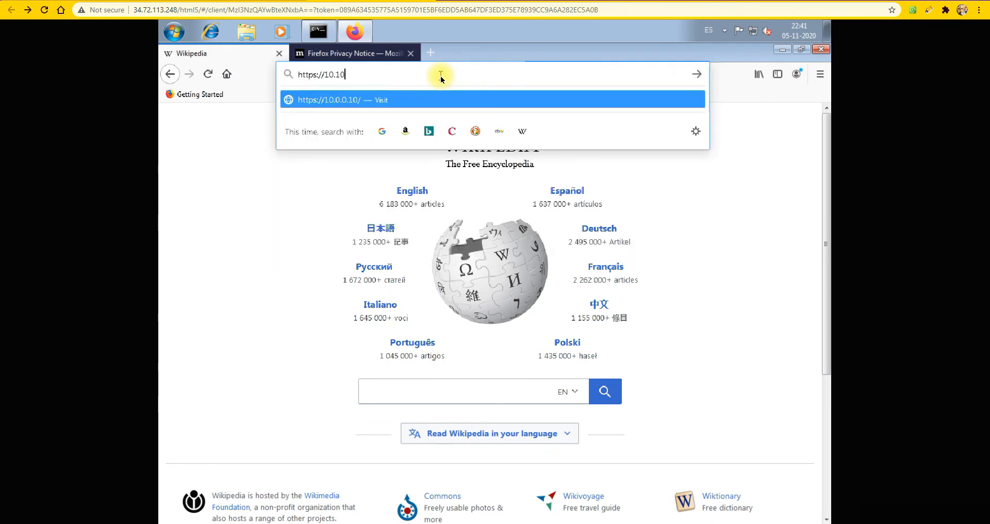
type(".3.9")
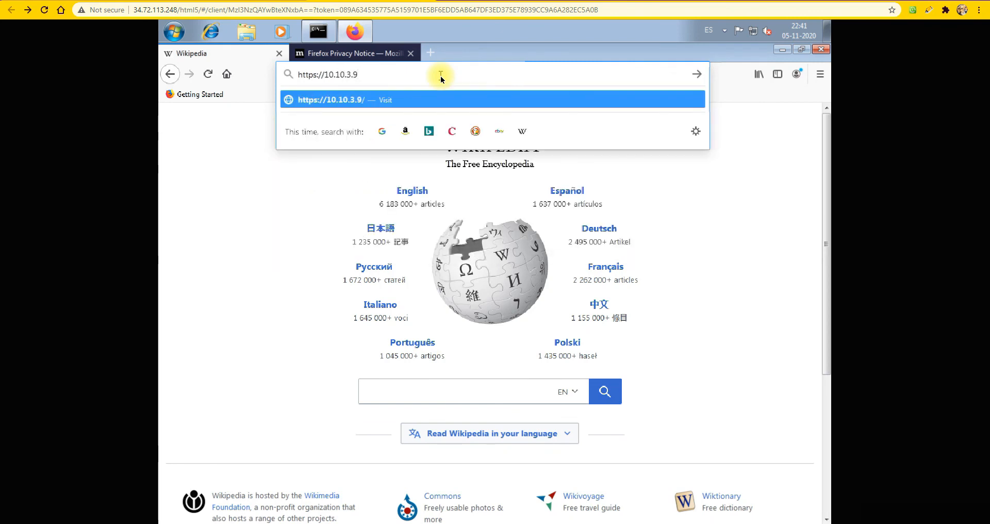
type("Ñ")
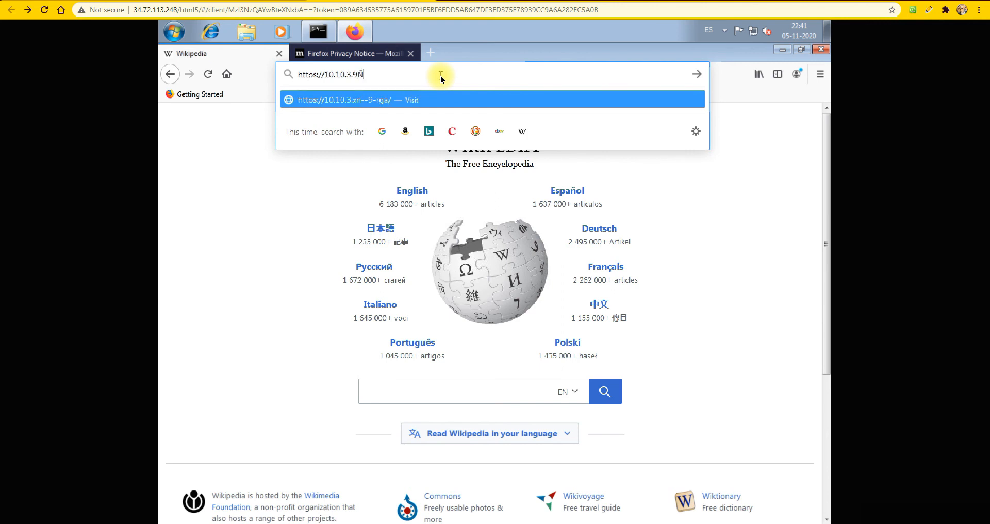
key("BackSpace")
key("Left")
key("Left")
key("Left")
key("Left")
key("Left")
key("Left")
key("Left")
key("Left")
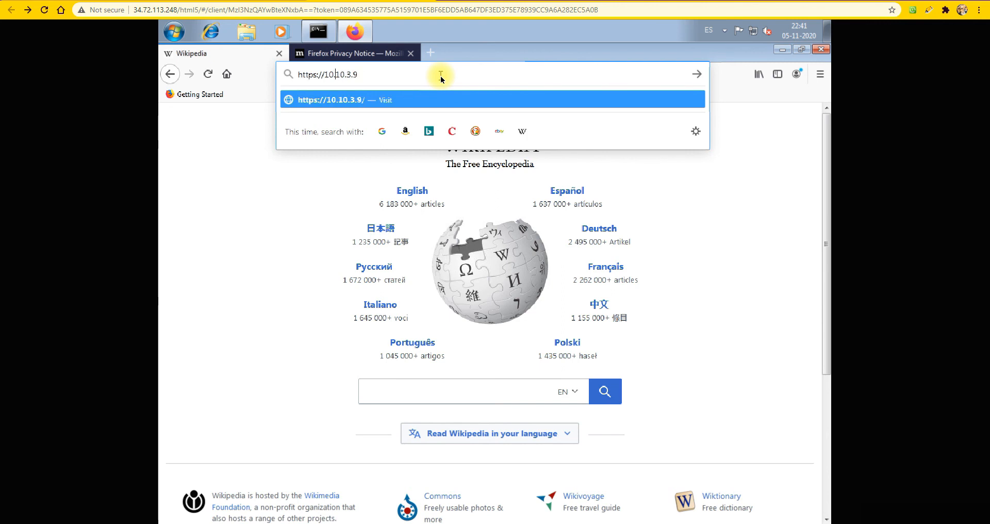
key("Left")
key("Left")
key("Left")
key("Left")
key("End")
type(":")
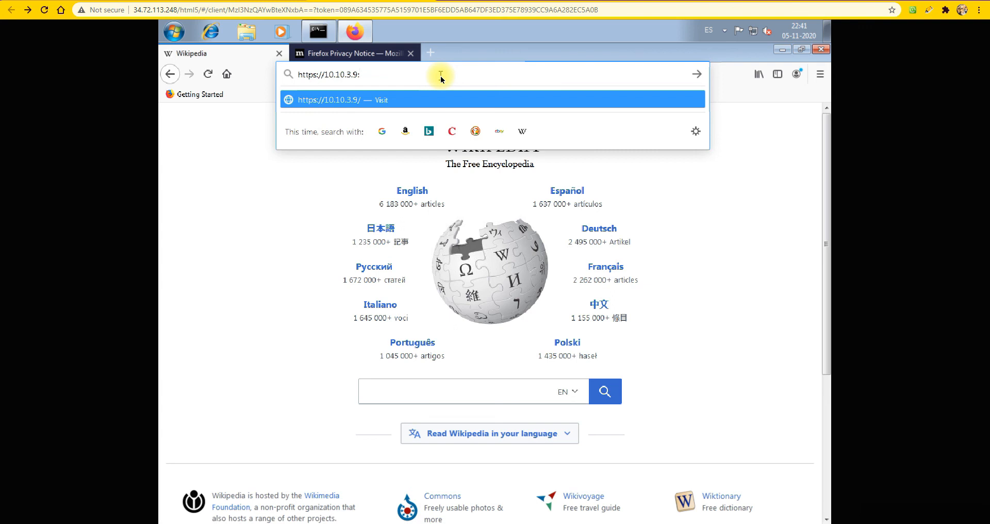
type("1443")
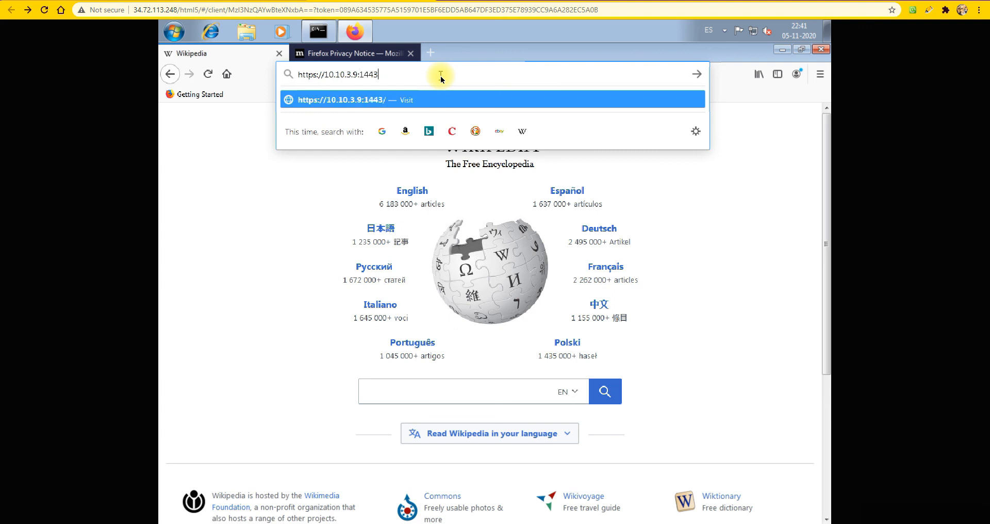
key("Return")
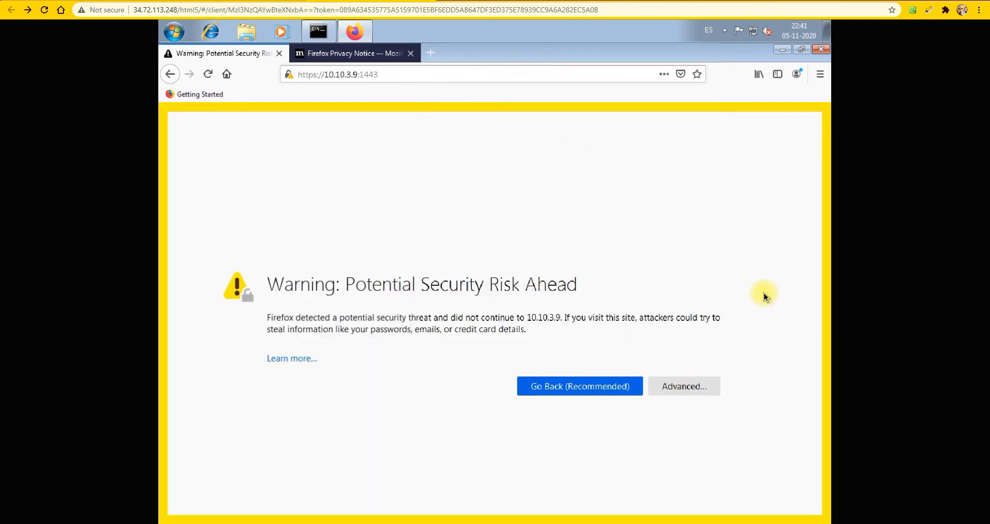
Show the advanced details of the certificate warning and accept the risk to continue to 10.10.3.9:1443
left_click(683, 389)
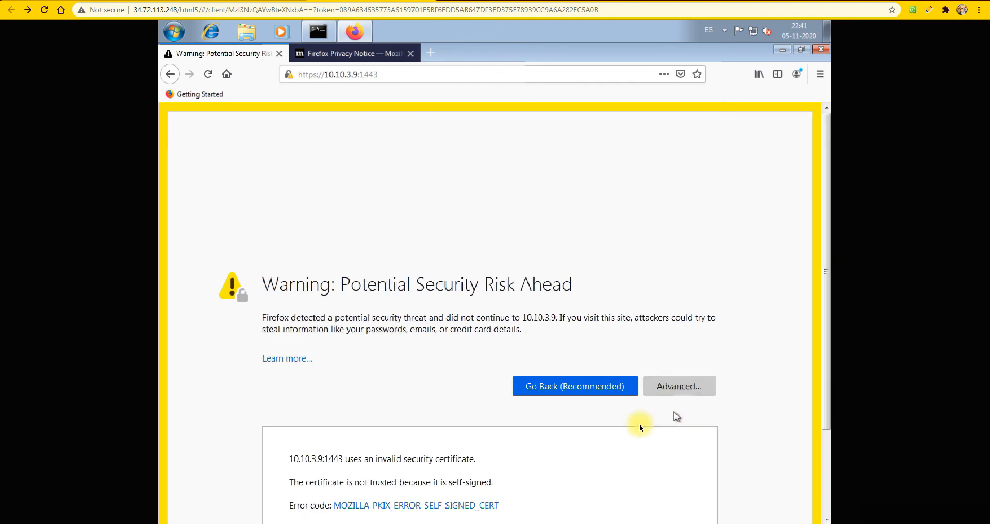
left_click(827, 486)
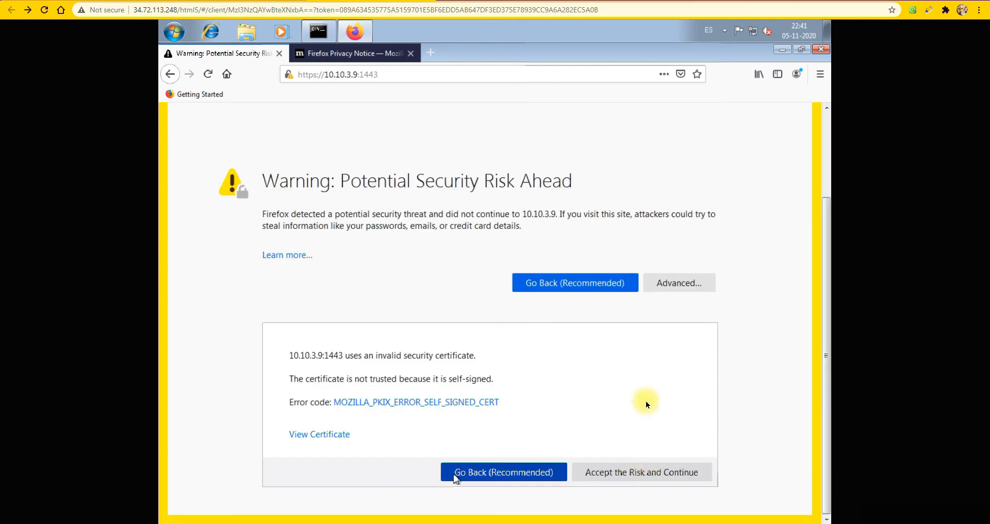
left_click(645, 472)
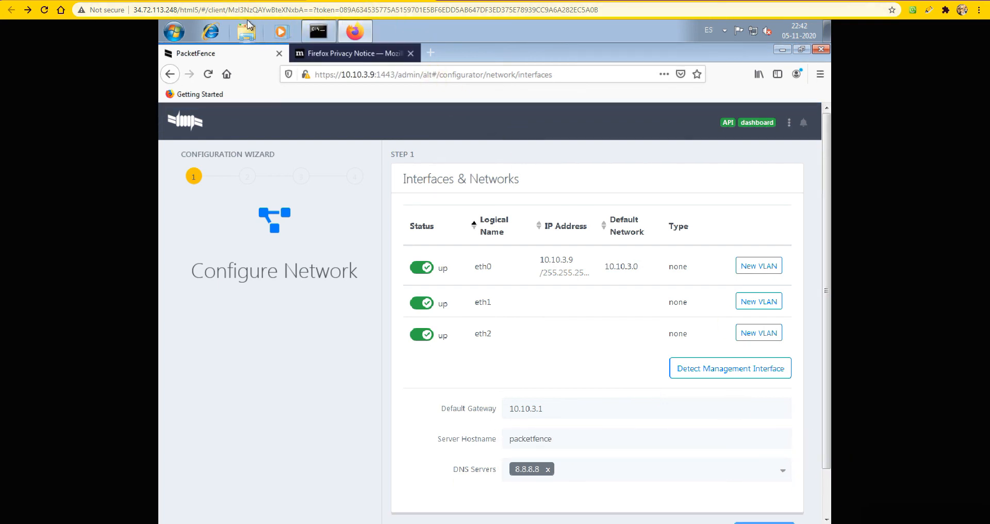
Switch to the Notepad script, place its window over the browser, and add the line "ok so we are now on the Packetfence GUI,"
key("alt+Tab")
left_click(693, 45)
left_click_drag(693, 46, 320, 35)
left_click(527, 236)
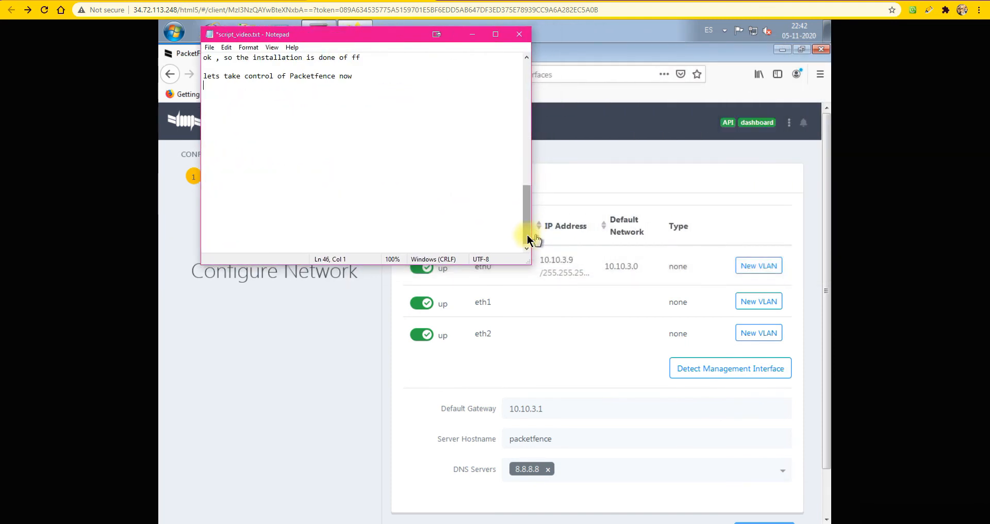
left_click(286, 101)
type("ok")
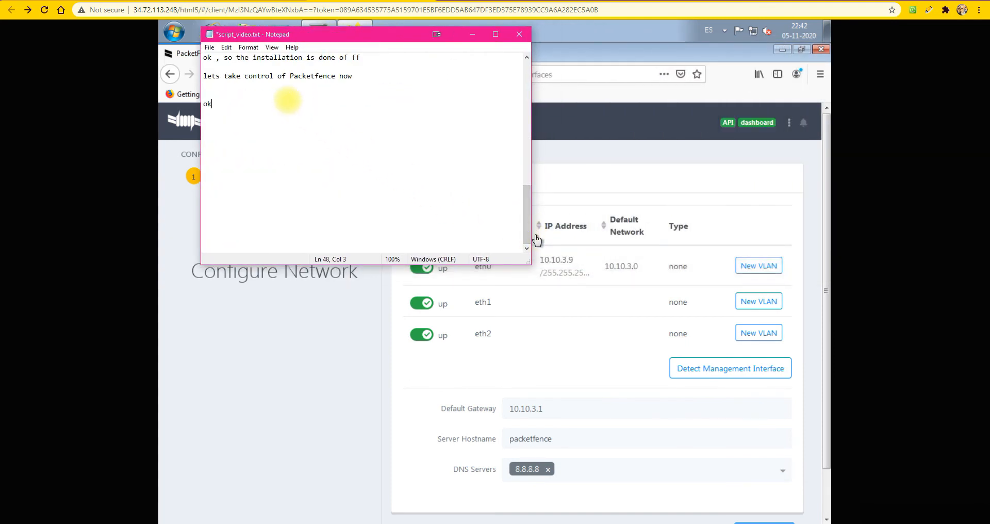
type(" so we are now on the Packetfence GUI, ")
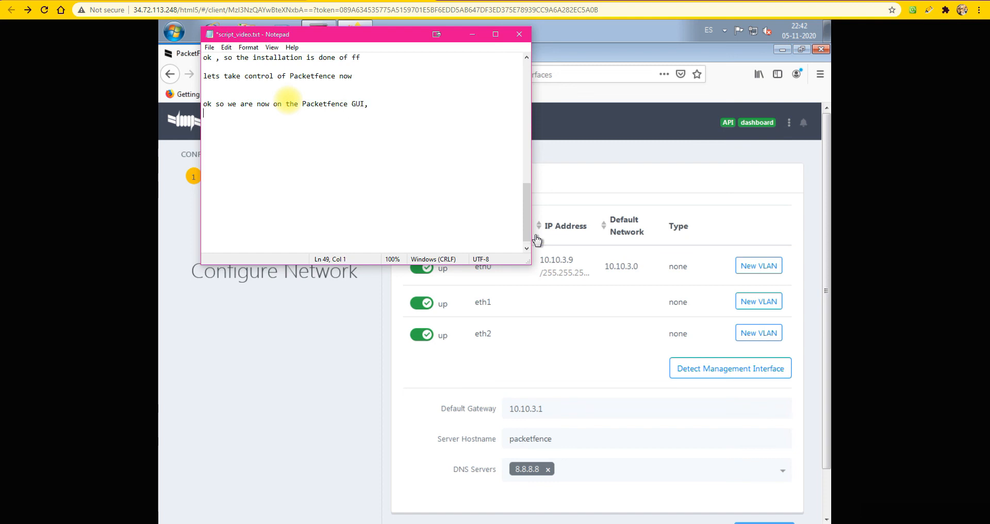
type("we are ready to confi")
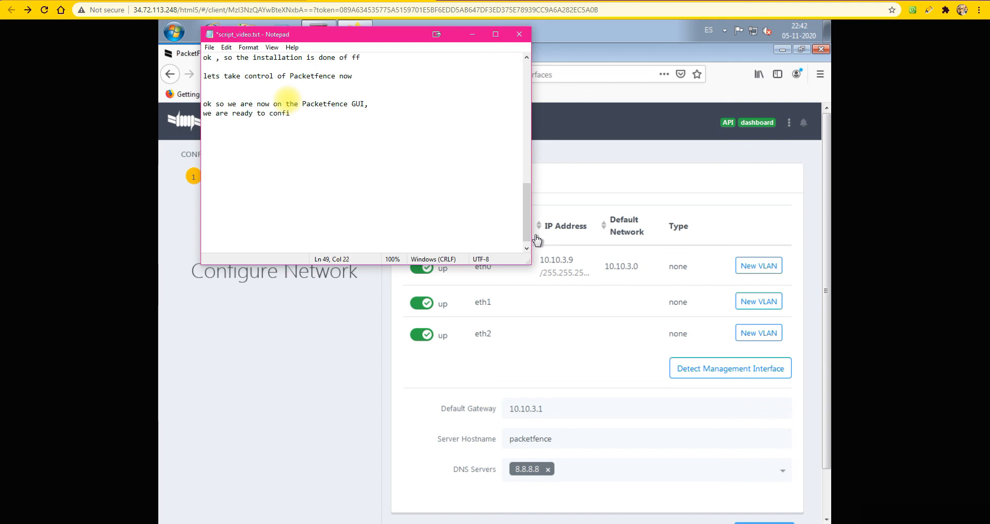
type("g this thing")
Add the line "we are ready to config this thing" to the script, followed by blank lines
key("Return")
key("Return")
key("Return")
Add the line "next episode we´ll start doing that , please like ans suscribe" to the script
type("next episode we")
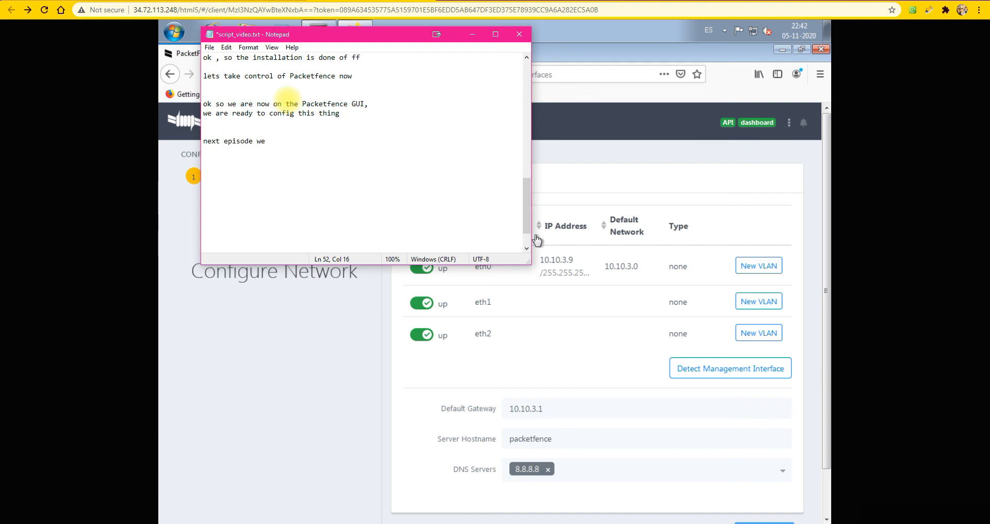
type("´ll start doing that , please li")
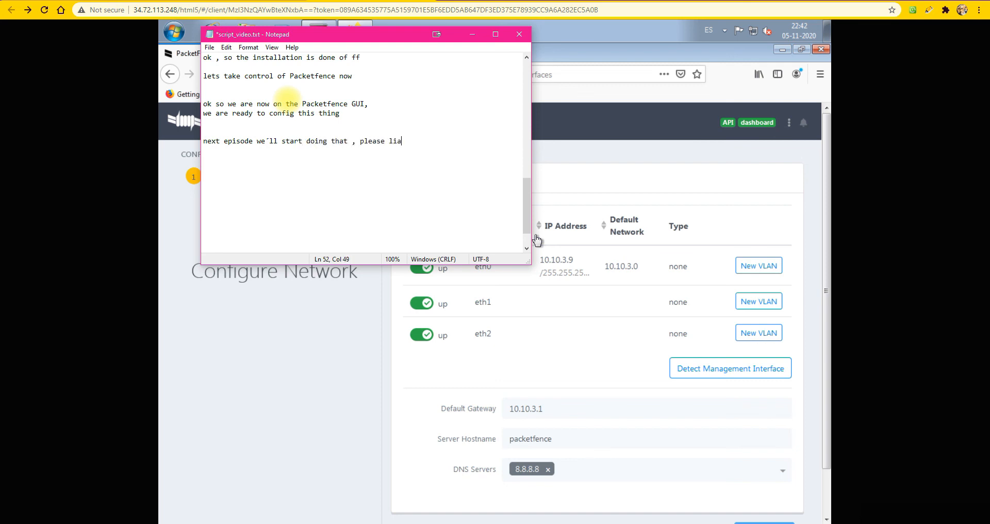
type("ke ans suscribe")
Close the script with the word "cheers" on its own line after a blank line
key("Return")
key("Return")
type("cheers")
key("Return")
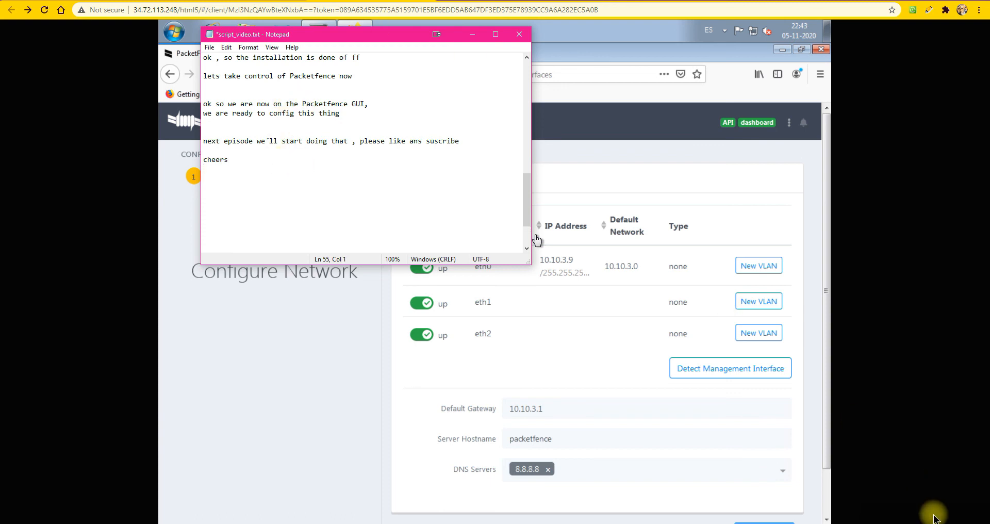